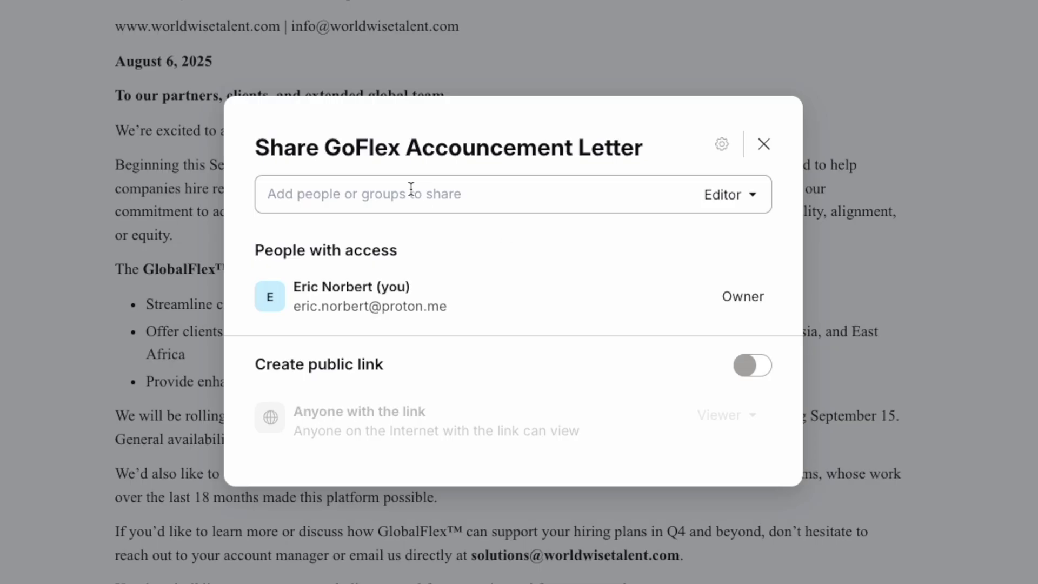
# Enter the start of the collaborator's address in 'Add people or groups', keeping Editor access.
pyautogui.write('ad')
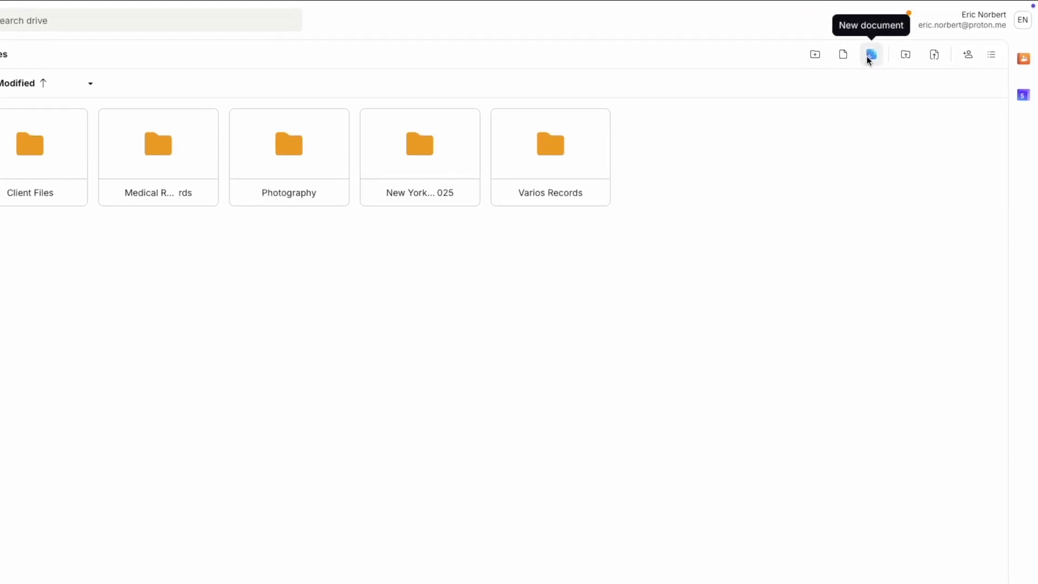
# Switch My files to list layout and create a new blank document via + New.
pyautogui.click(991, 57)
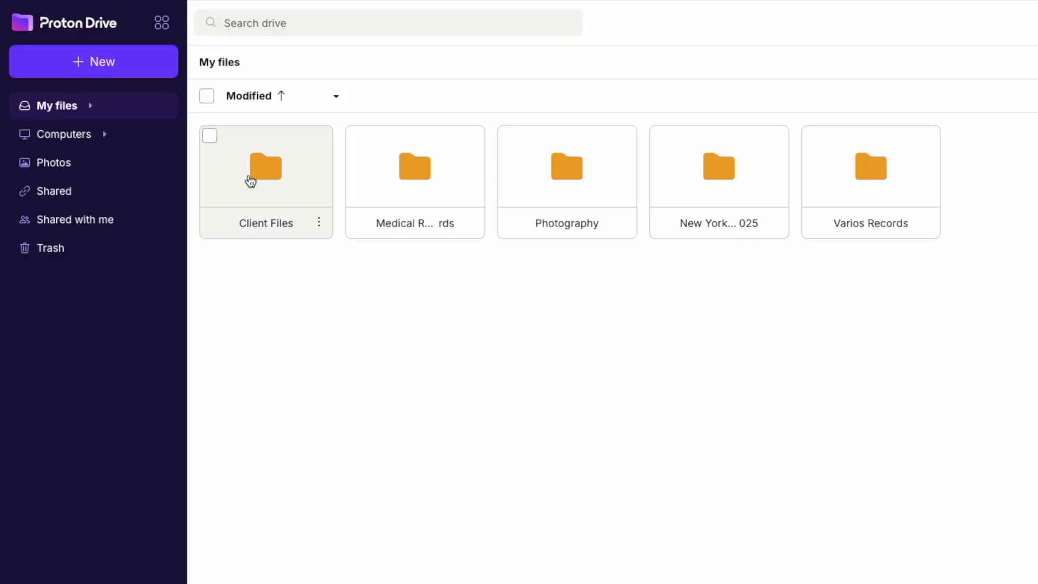
pyautogui.click(88, 65)
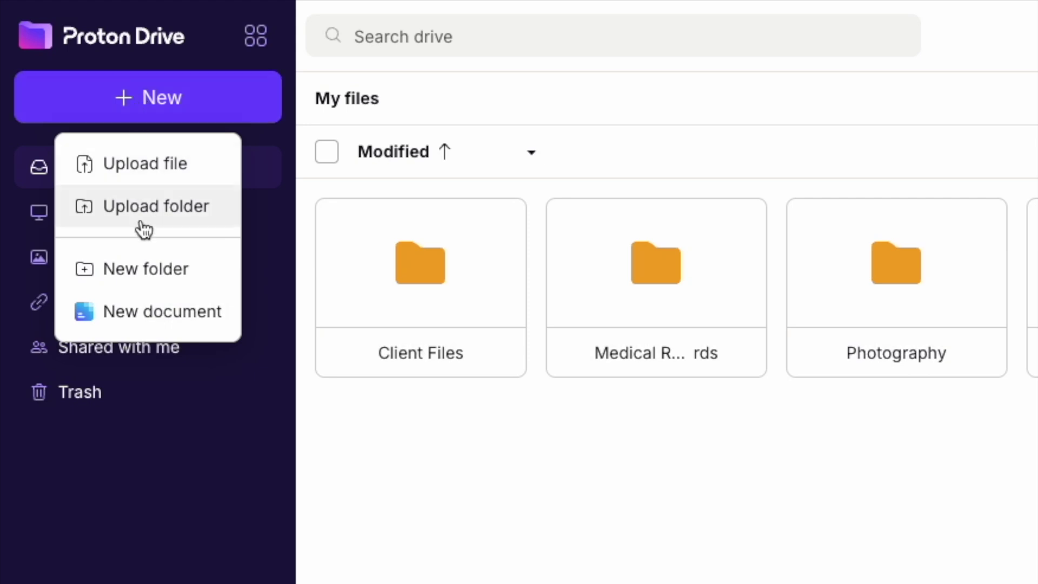
pyautogui.click(151, 312)
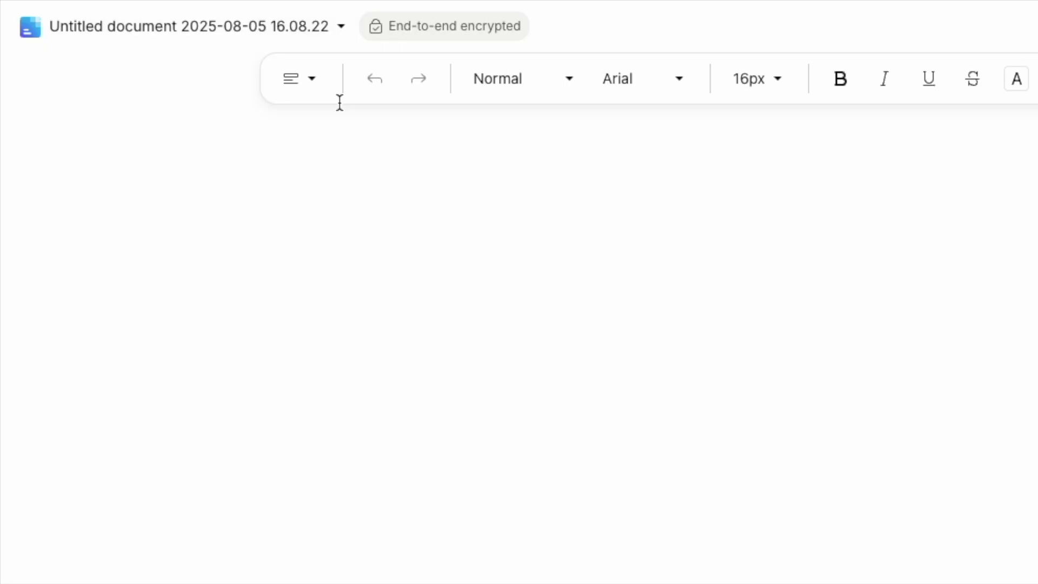
# Rename the untitled document to 'Q4 Strategy Document'.
pyautogui.click(326, 38)
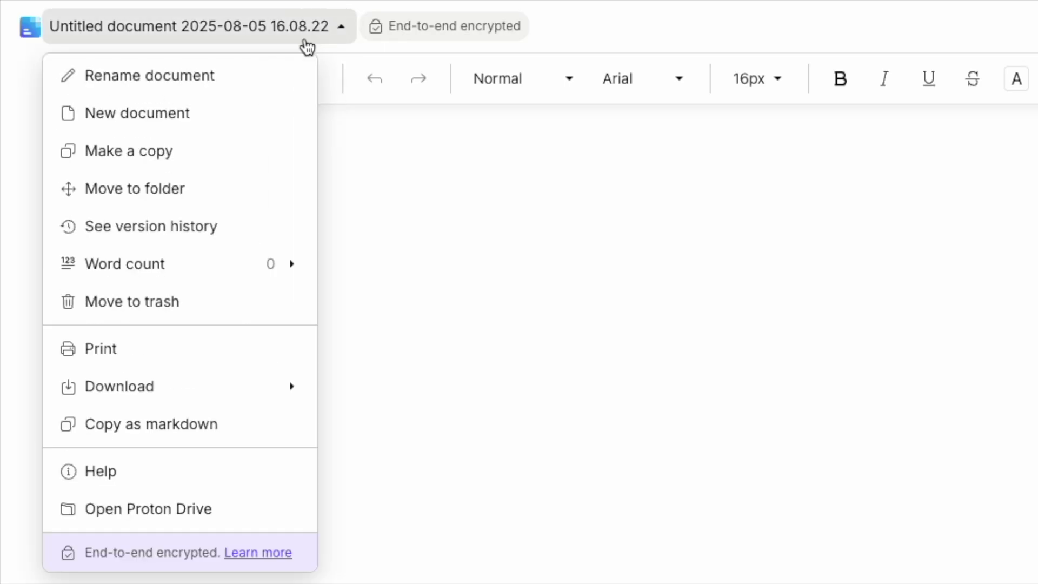
pyautogui.click(220, 77)
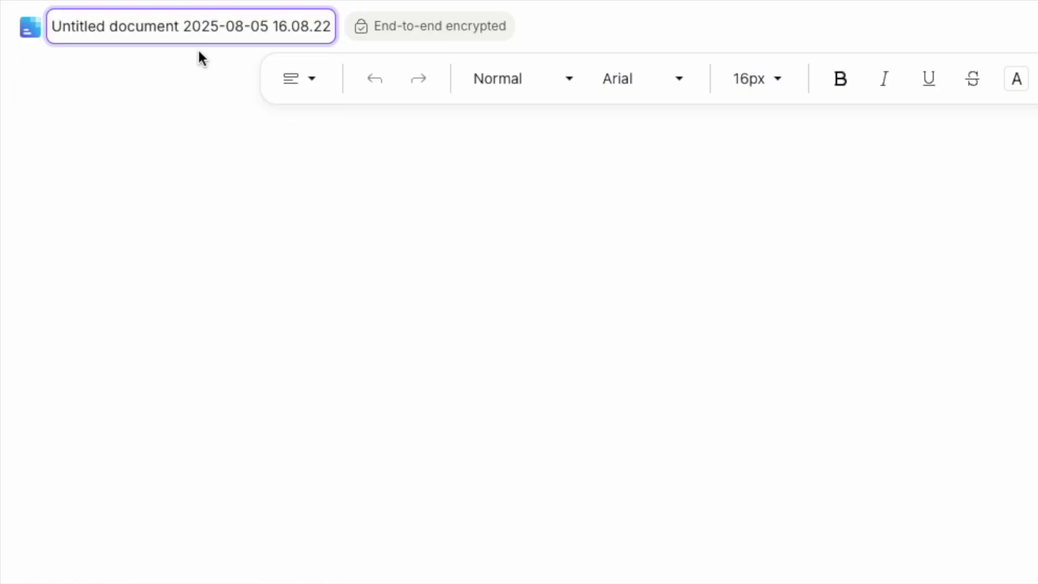
pyautogui.write('Q4 Strategy Document')
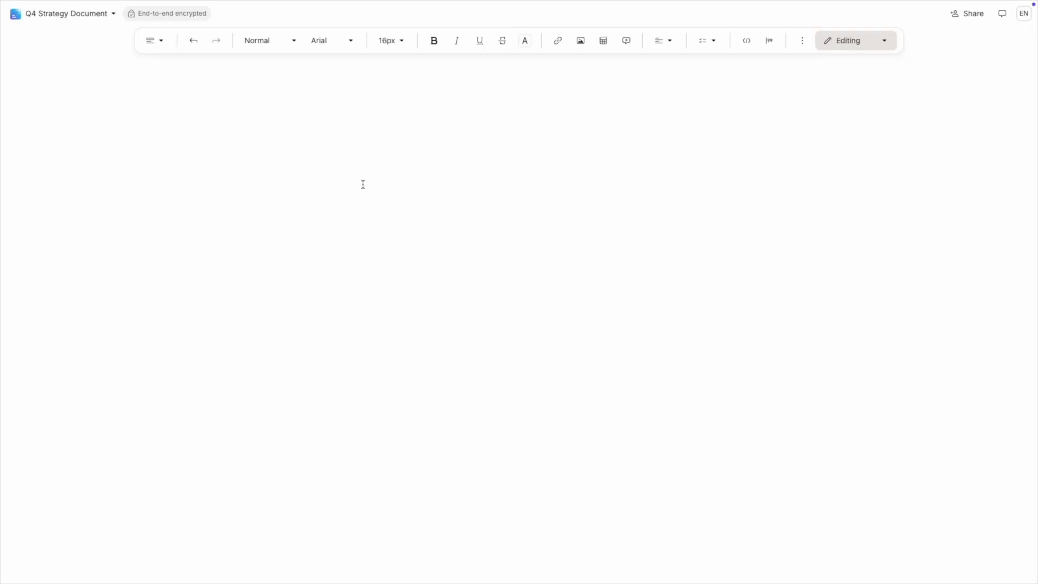
# Paste in the Q4 Strategy Brief and select the Company Overview paragraph for text colour.
pyautogui.hotkey('ctrl', 'v')
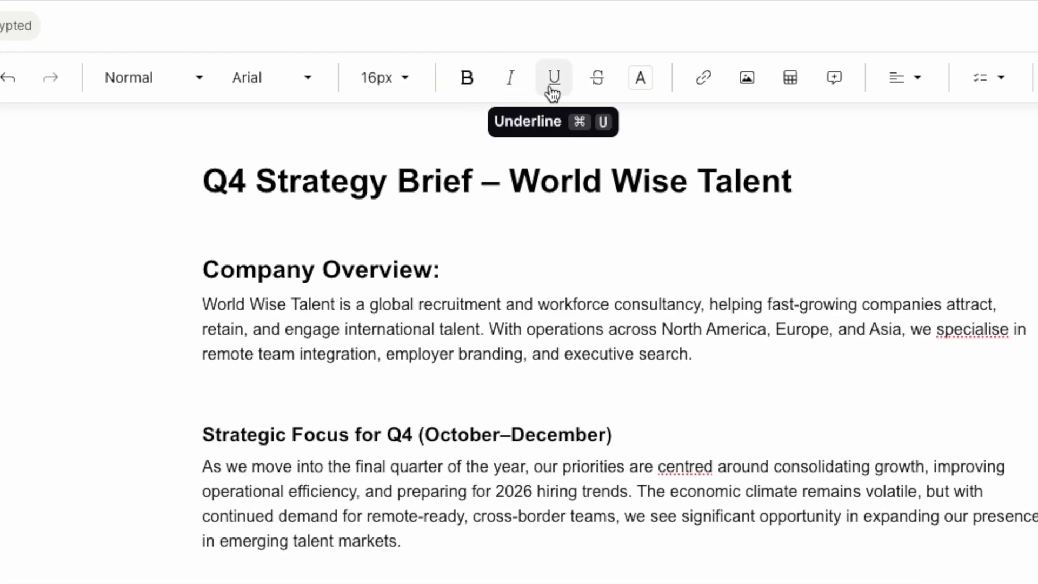
pyautogui.tripleClick(213, 304)
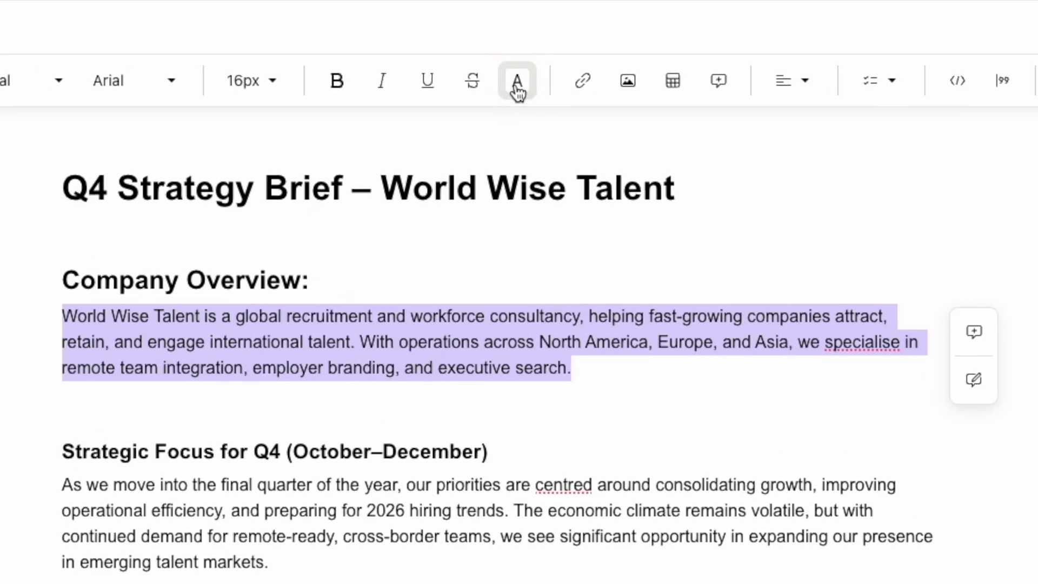
pyautogui.click(517, 81)
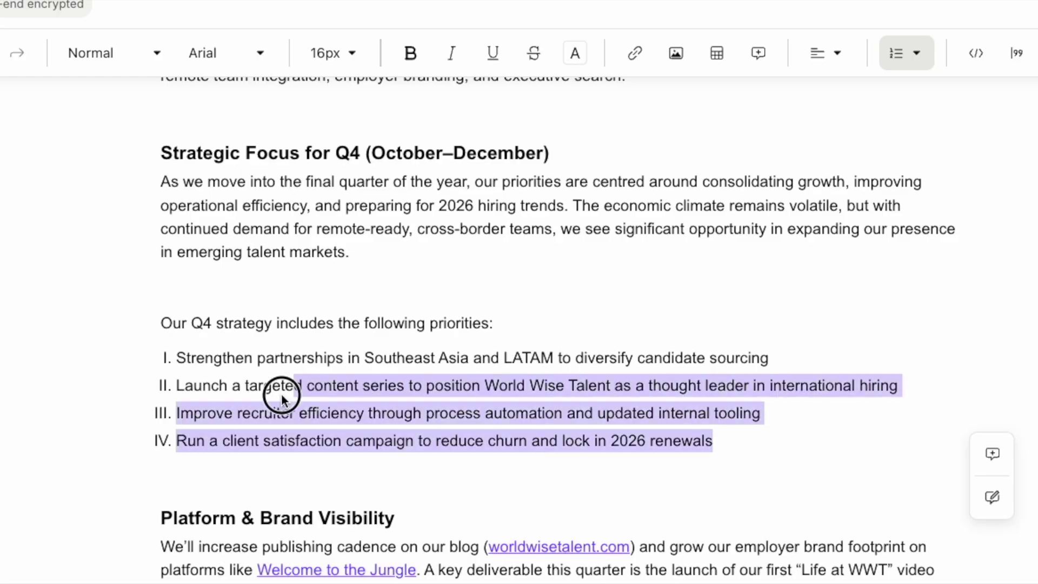
# Format the four Q4 priorities as numbered, then bulleted, then a checklist, ticking the first.
pyautogui.moveTo(282, 400); pyautogui.dragTo(184, 359)
pyautogui.click(898, 54)
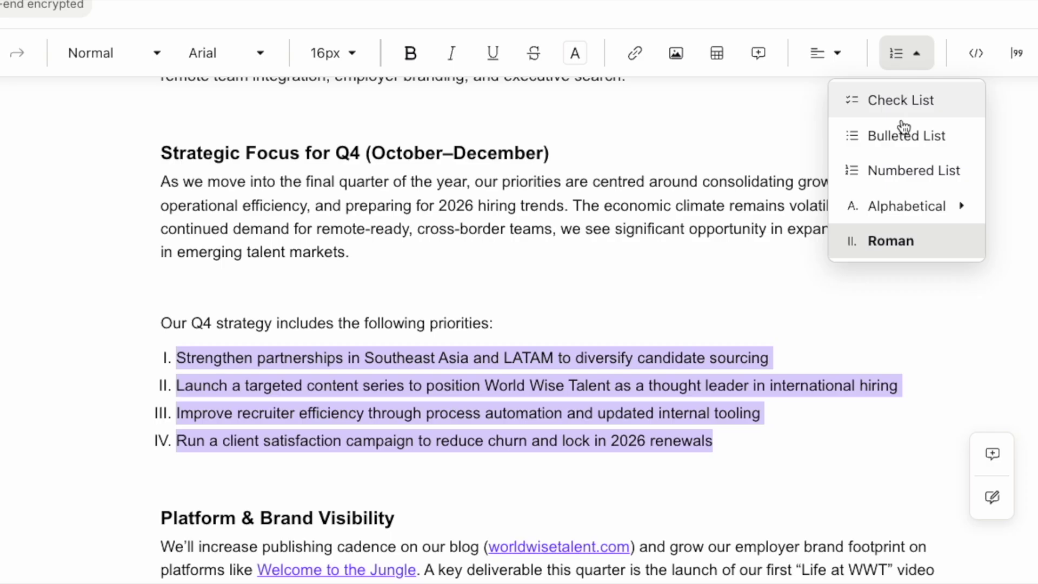
pyautogui.click(914, 169)
pyautogui.click(899, 54)
pyautogui.click(913, 135)
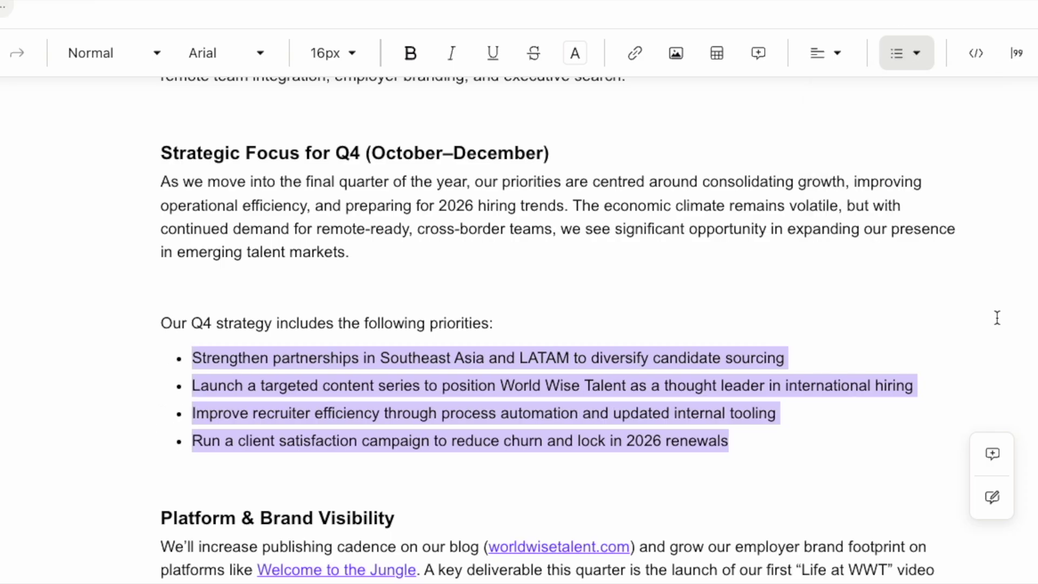
pyautogui.click(908, 67)
pyautogui.click(898, 100)
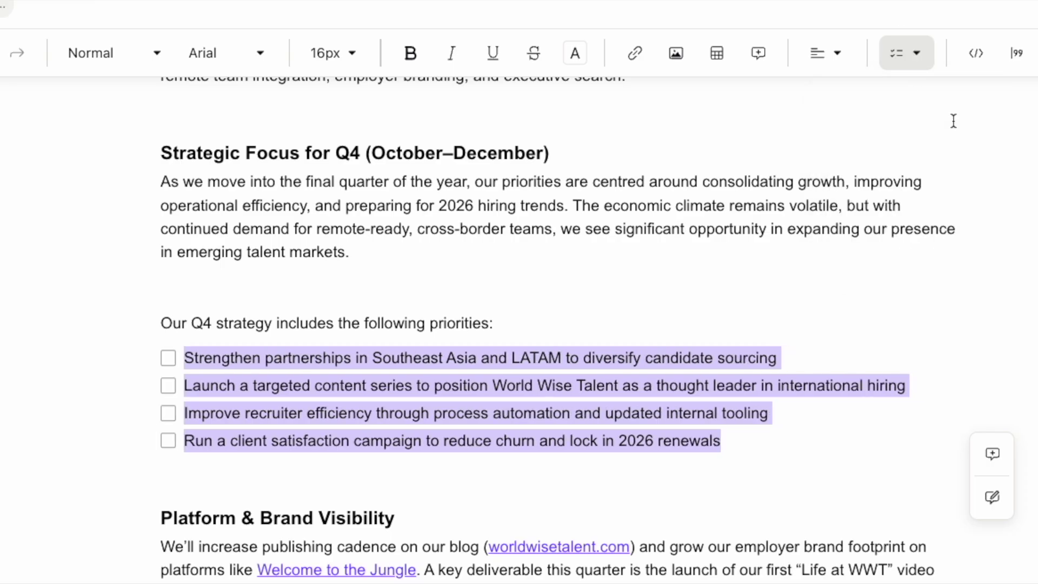
pyautogui.click(168, 358)
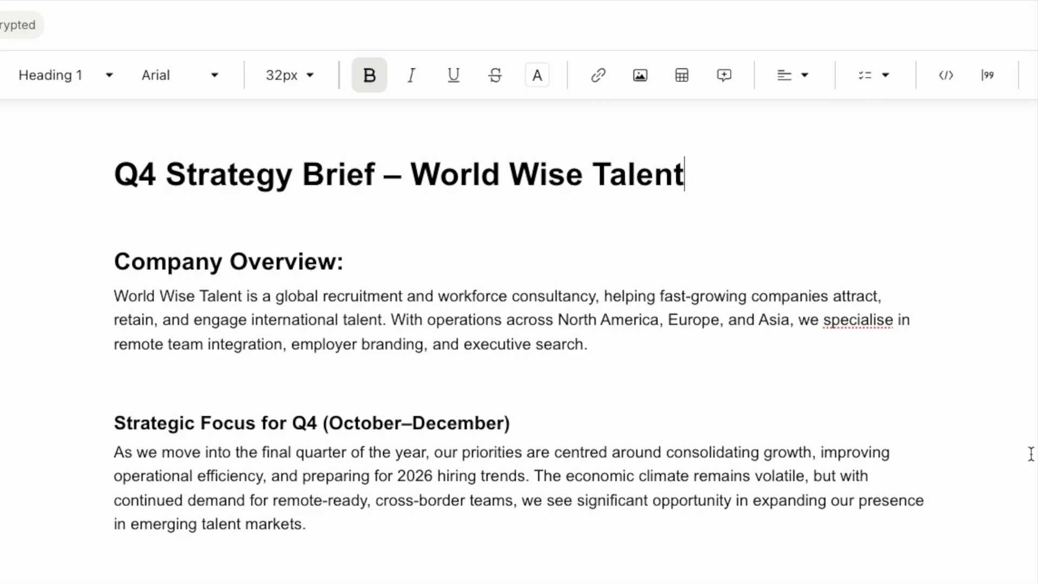
# Link 'World Wise Talent' in the title and insert the logo PNG image.
pyautogui.moveTo(650, 174); pyautogui.dragTo(414, 176)
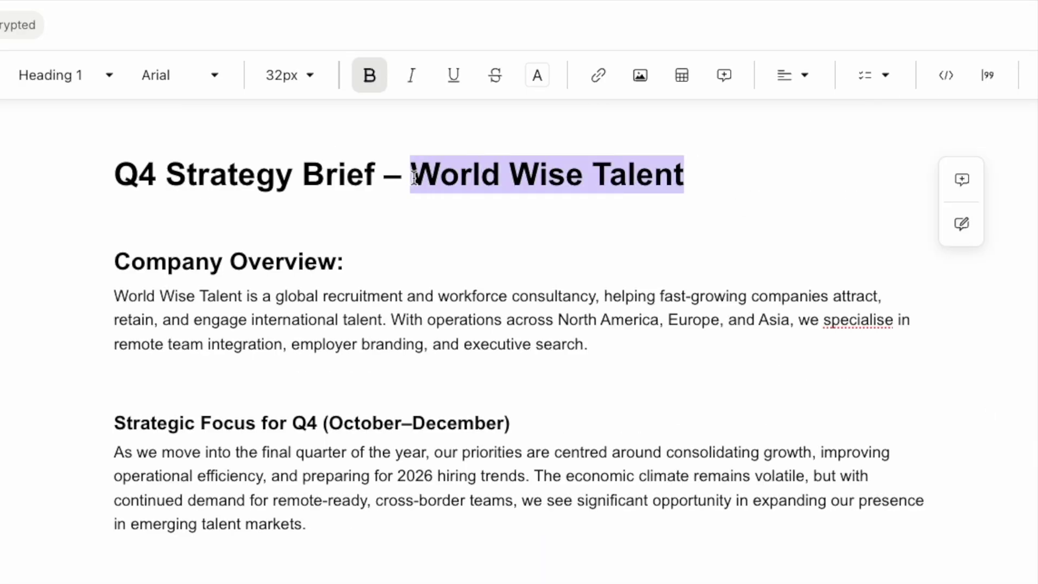
pyautogui.click(598, 78)
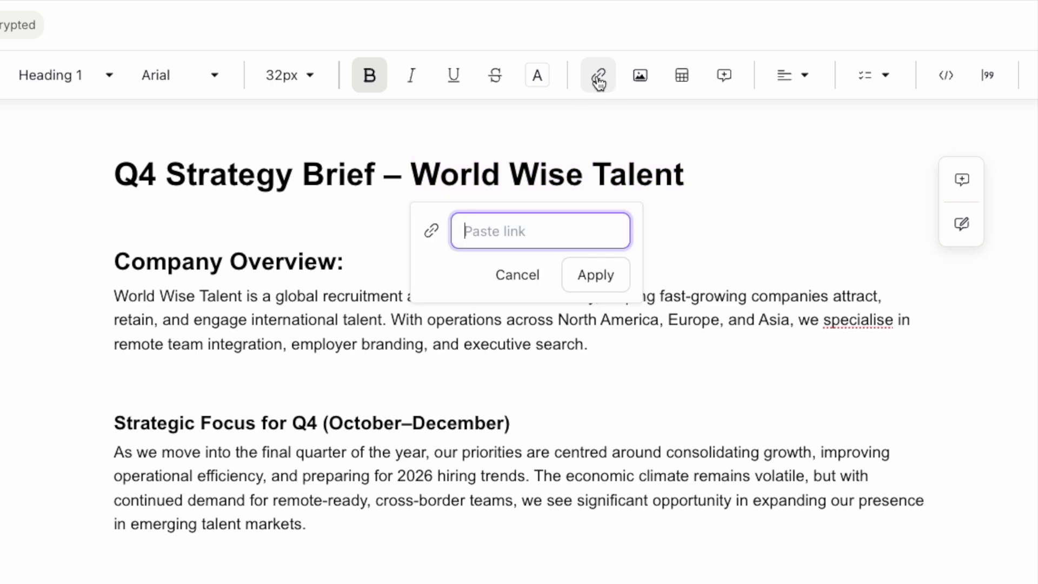
pyautogui.click(608, 277)
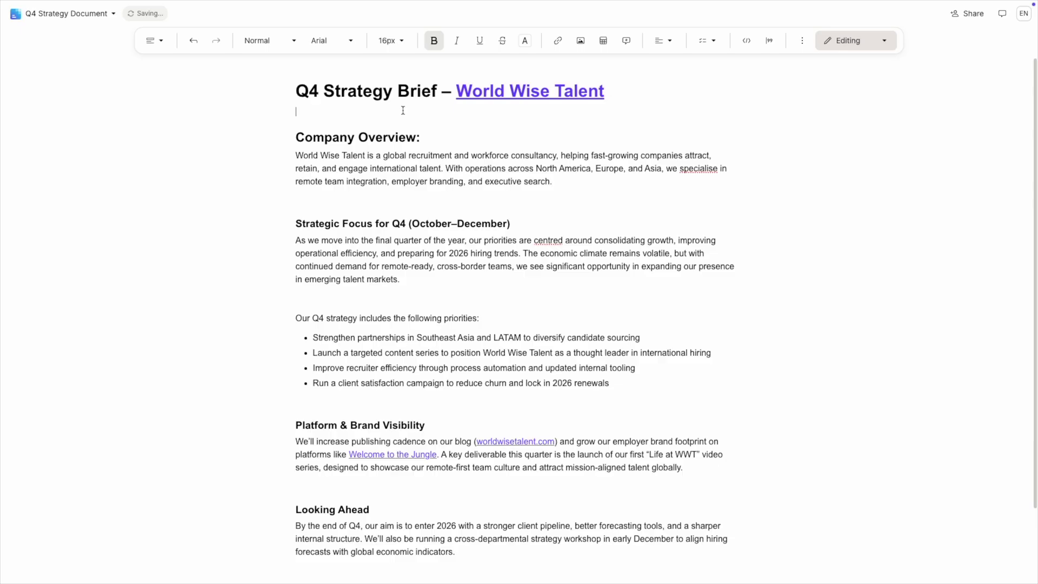
pyautogui.click(580, 41)
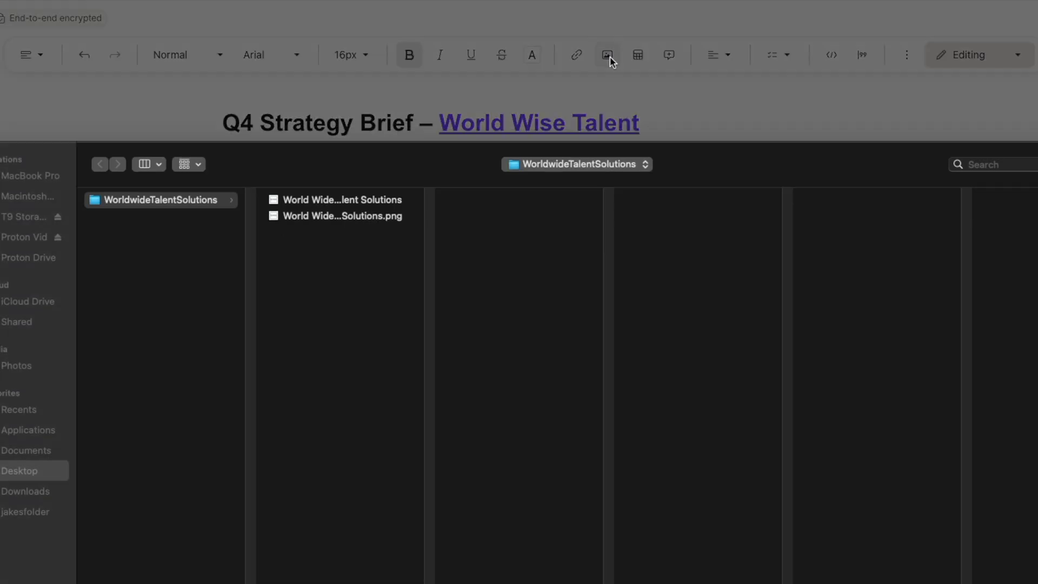
pyautogui.doubleClick(327, 216)
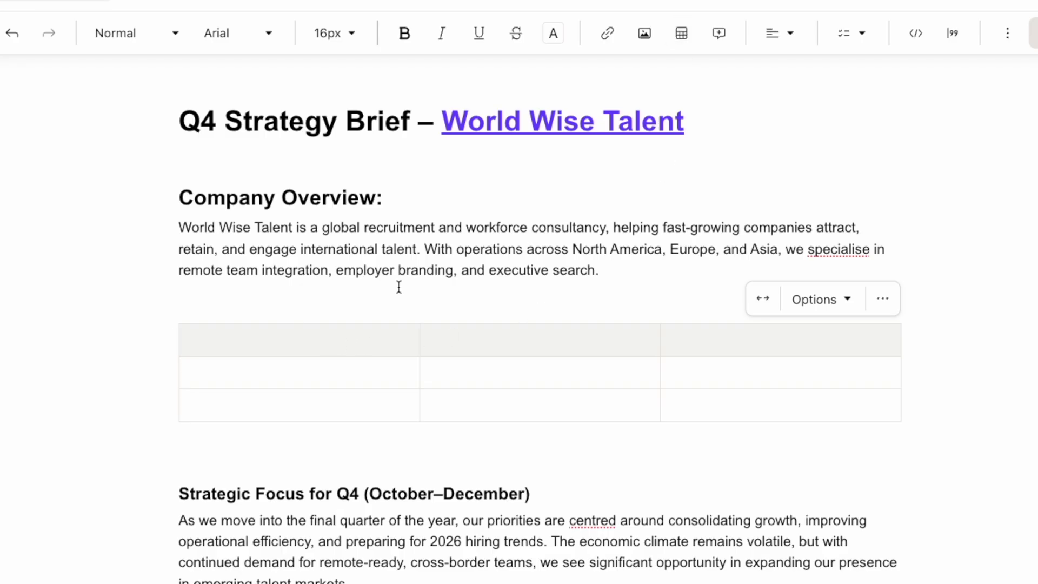
# Head the first column 'Table Header', add a fourth column and row, and open row options.
pyautogui.write('Table Header')
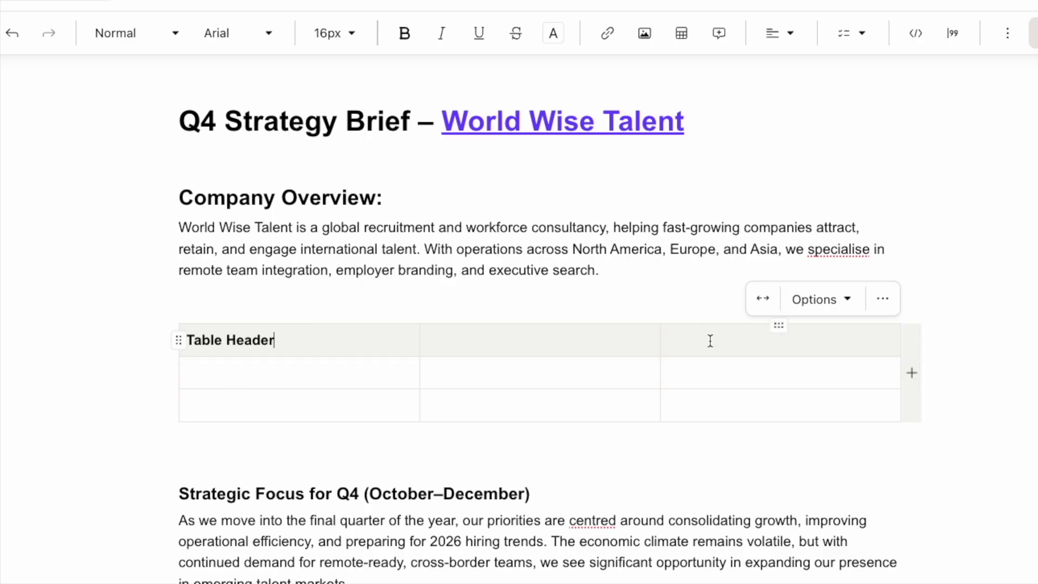
pyautogui.click(912, 374)
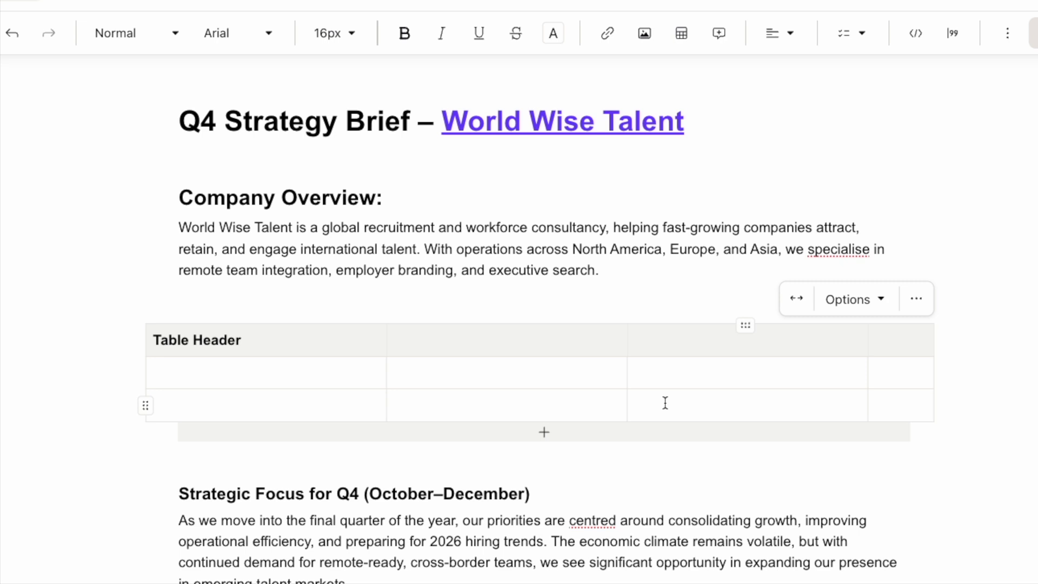
pyautogui.click(544, 436)
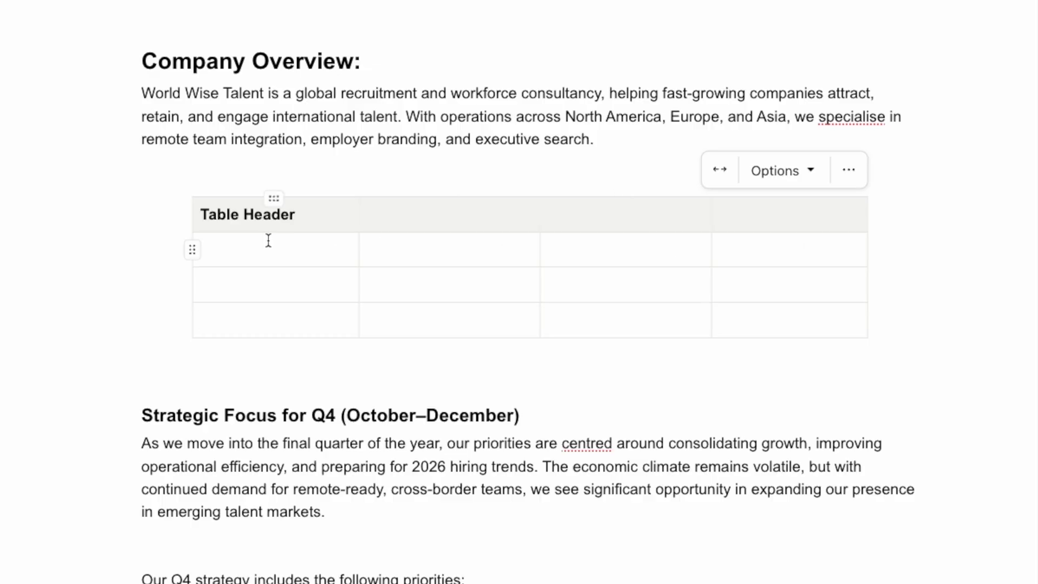
pyautogui.click(192, 250)
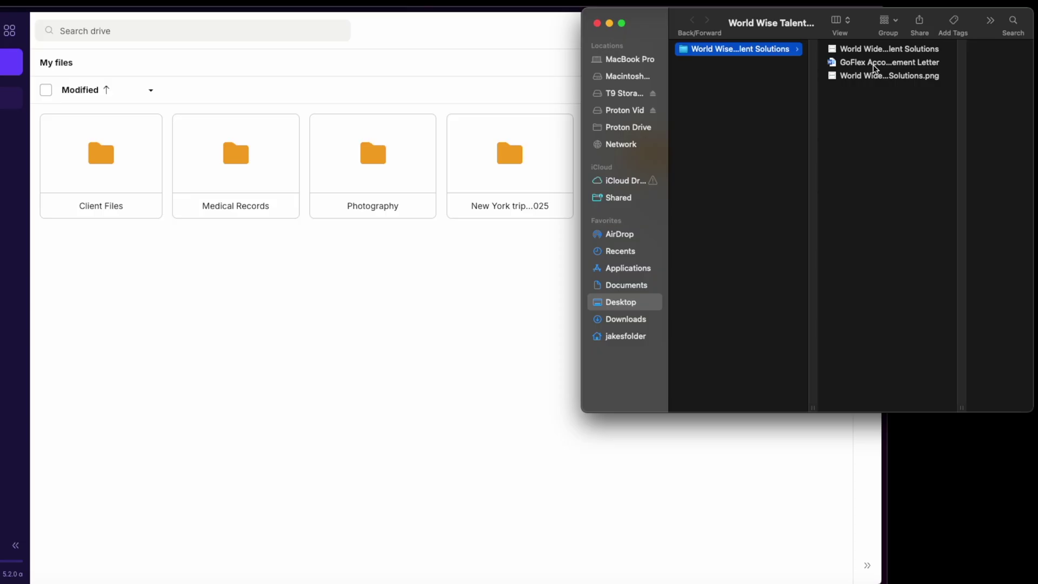
# Drag GoFlex Accouncement Letter.docx from Finder into My files and bring up its actions menu.
pyautogui.click(874, 64)
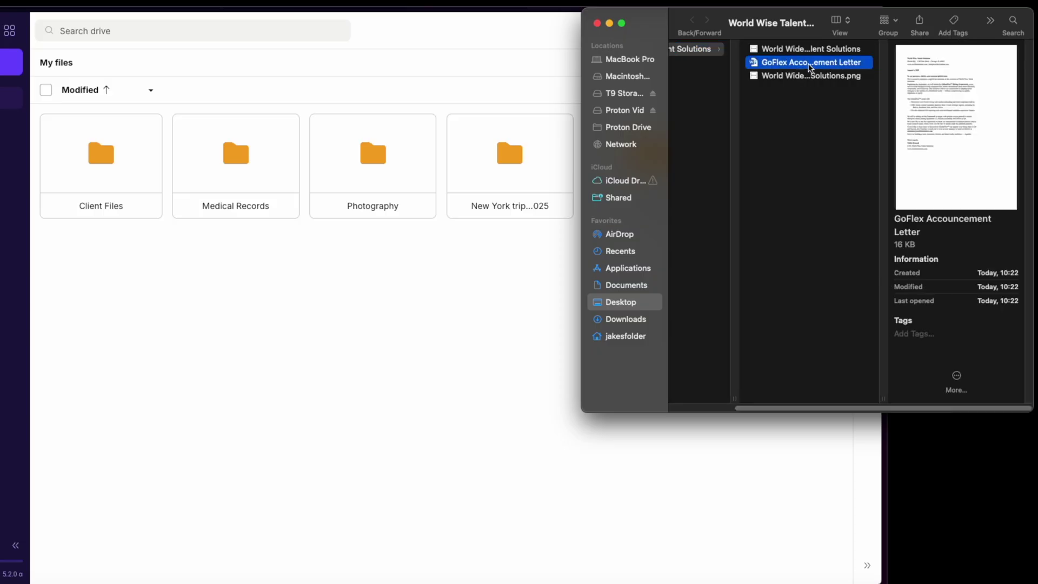
pyautogui.moveTo(809, 67); pyautogui.dragTo(391, 312)
pyautogui.click(386, 317)
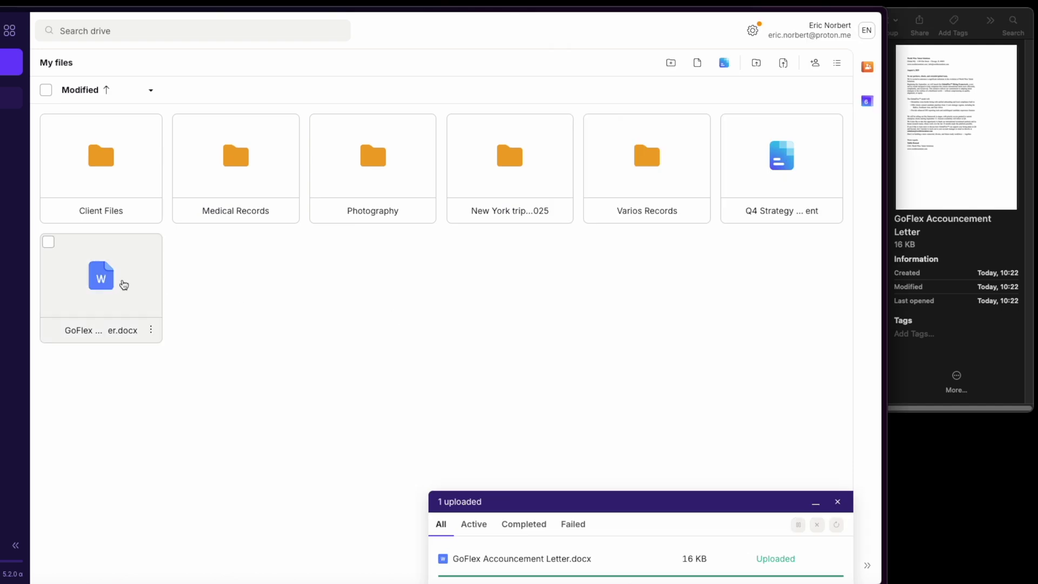
pyautogui.rightClick(122, 283)
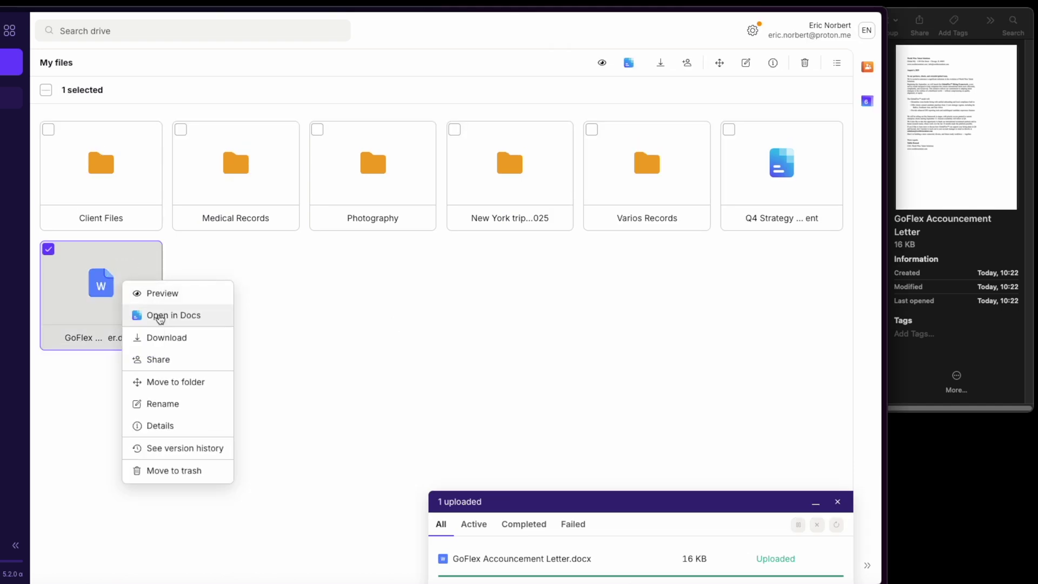
# Open the uploaded GoFlex letter in Proton Docs with Open in Docs.
pyautogui.click(160, 319)
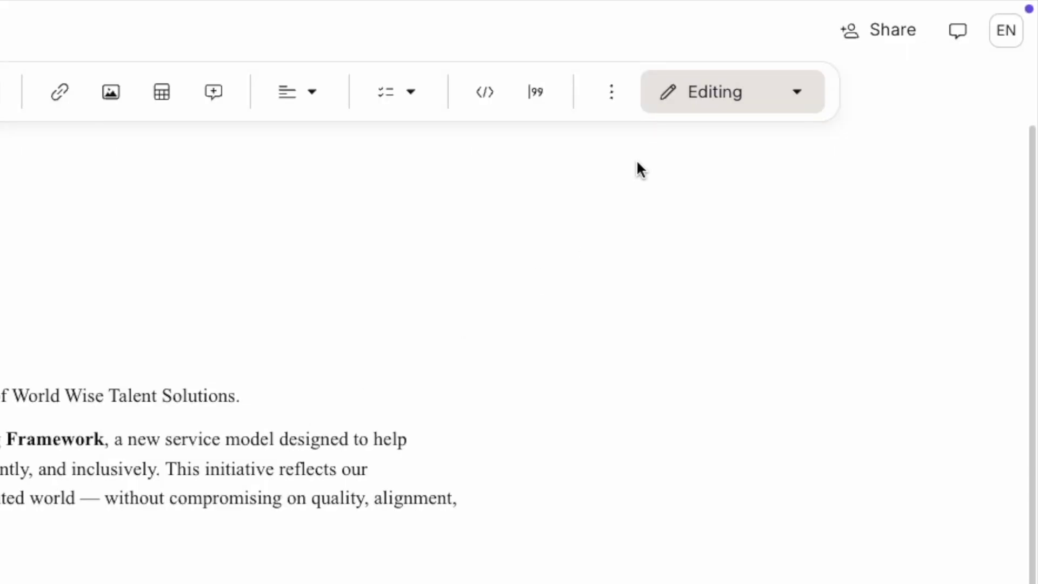
# Share the GoFlex letter with the collaborator as Editor, adding the note 'Here is the launch letter'.
pyautogui.click(851, 35)
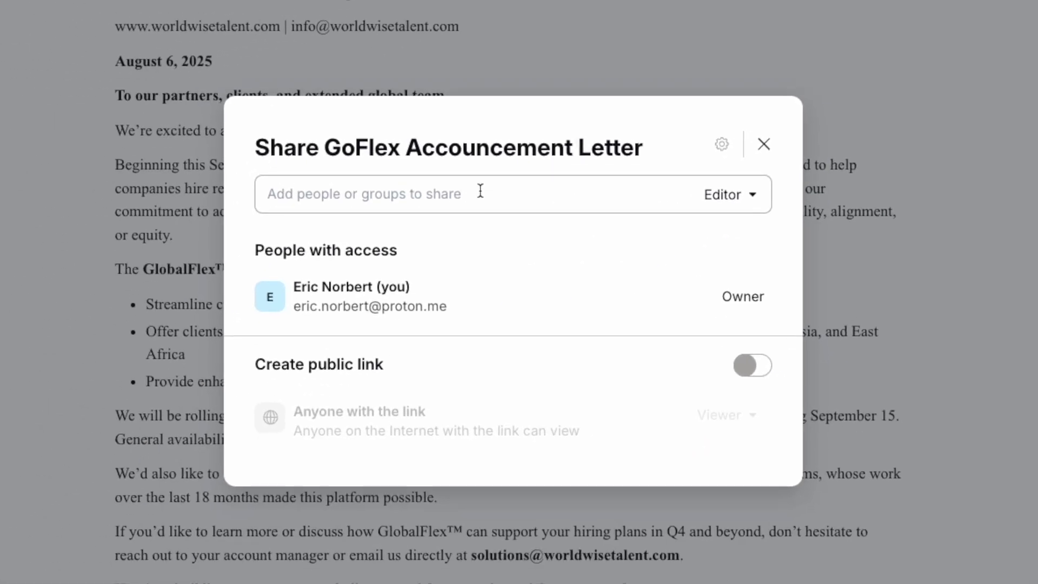
pyautogui.click(411, 189)
pyautogui.write('ad')
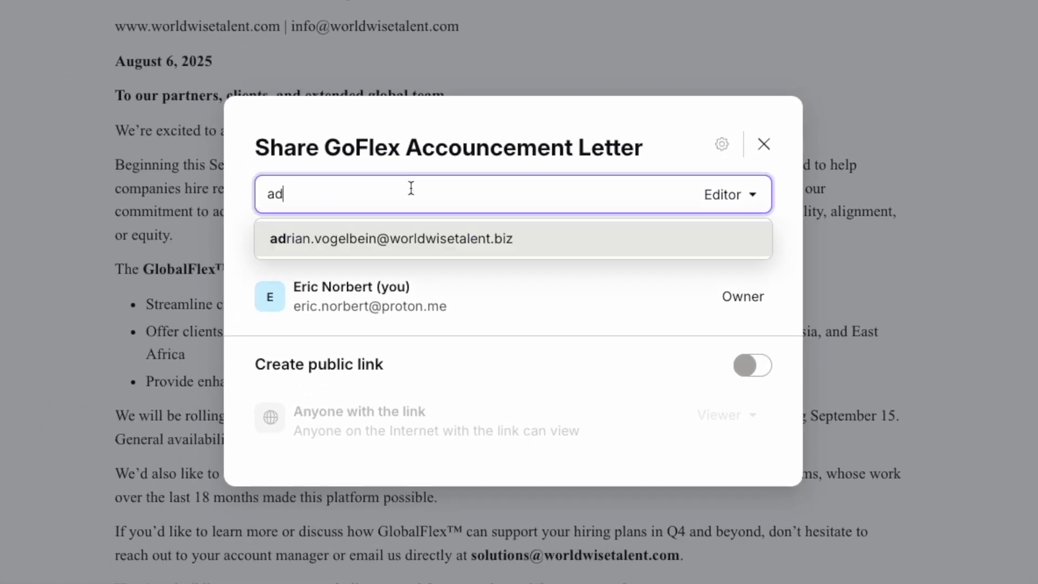
pyautogui.click(376, 239)
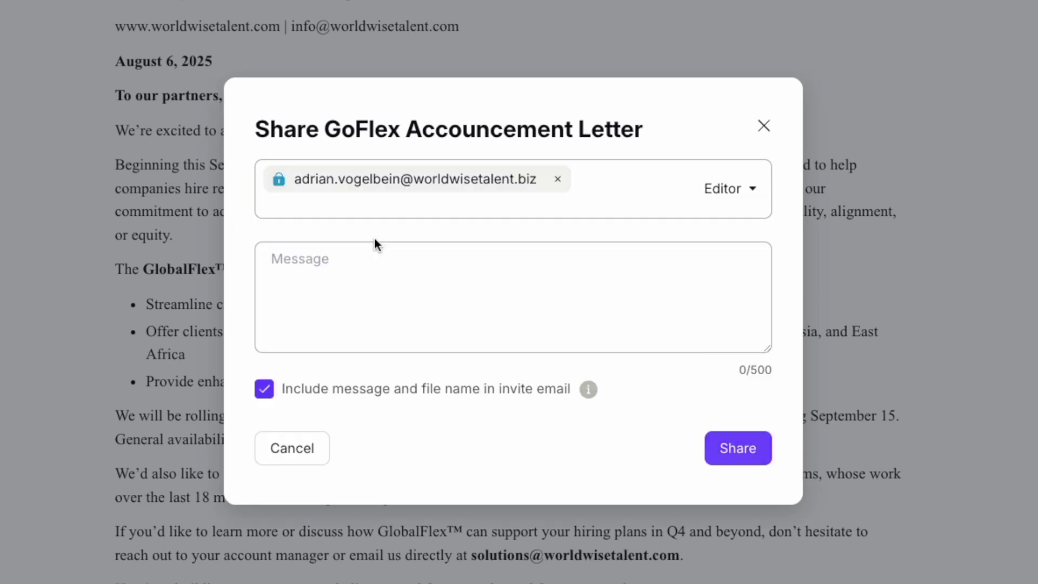
pyautogui.click(738, 196)
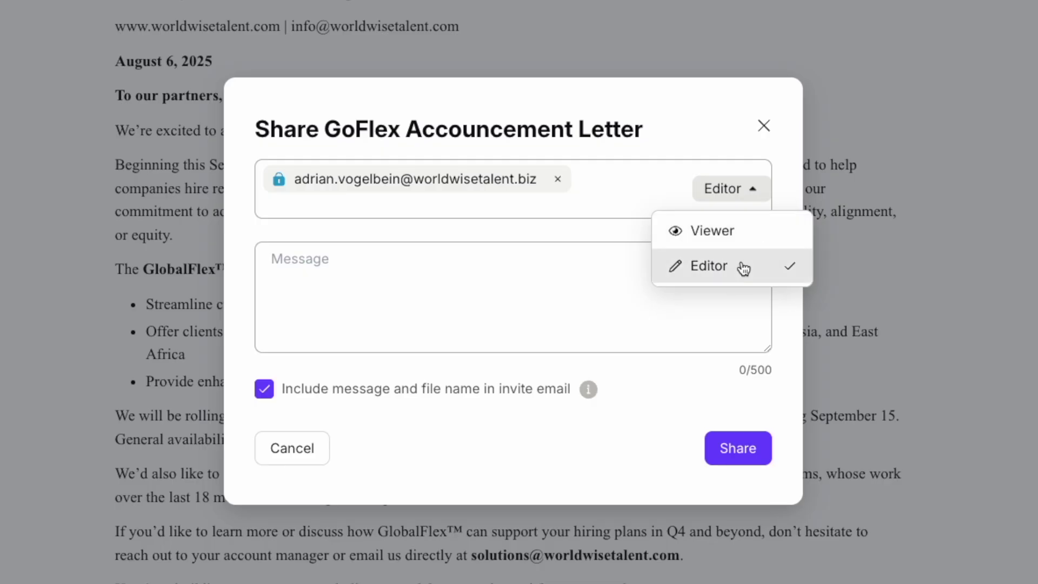
pyautogui.click(741, 267)
pyautogui.click(487, 271)
pyautogui.write('Here is the launch letter')
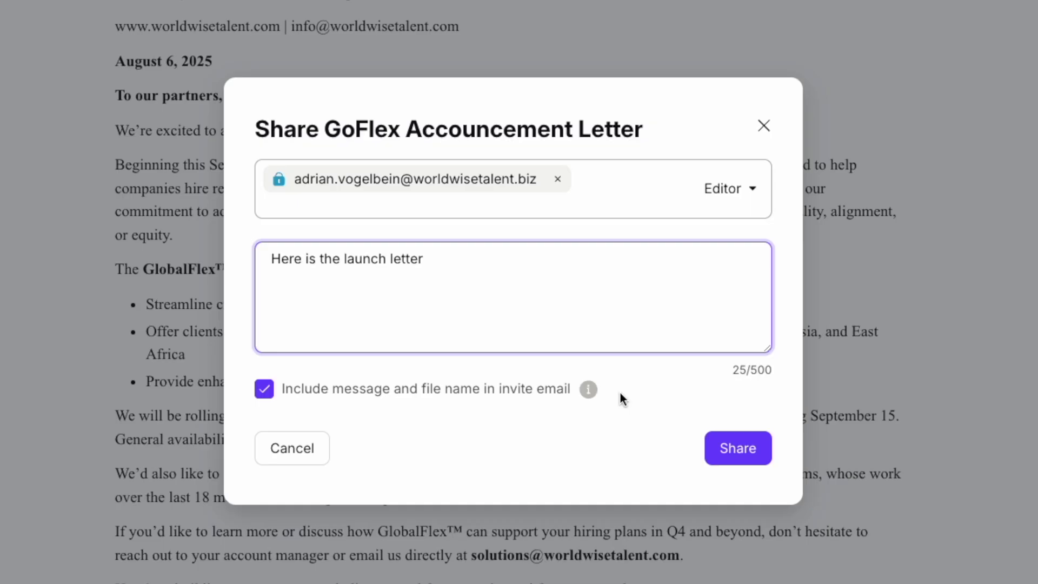
pyautogui.click(735, 452)
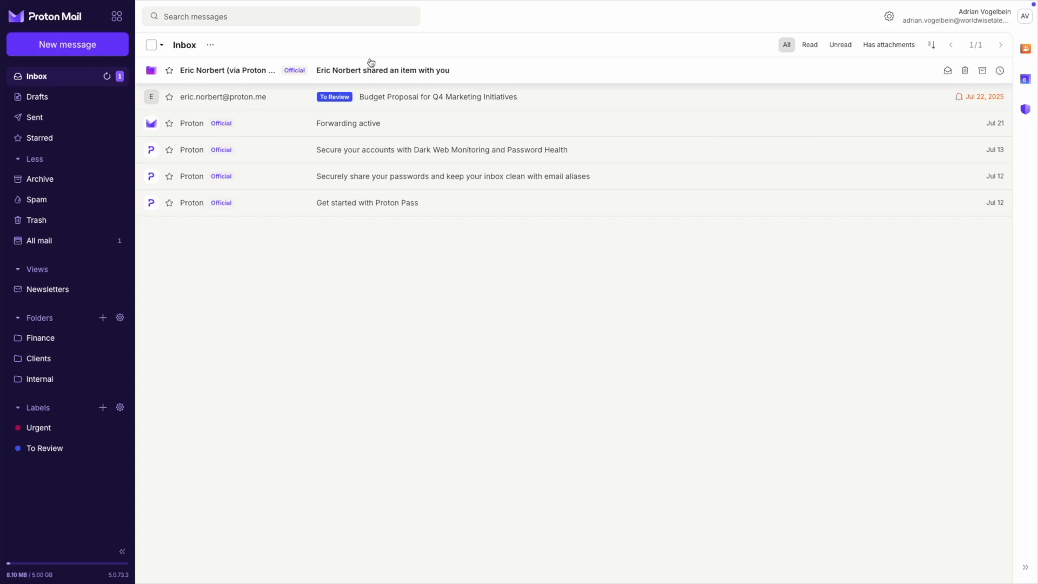
# Open the 'shared an item with you' notification email in the Proton Mail inbox.
pyautogui.click(375, 74)
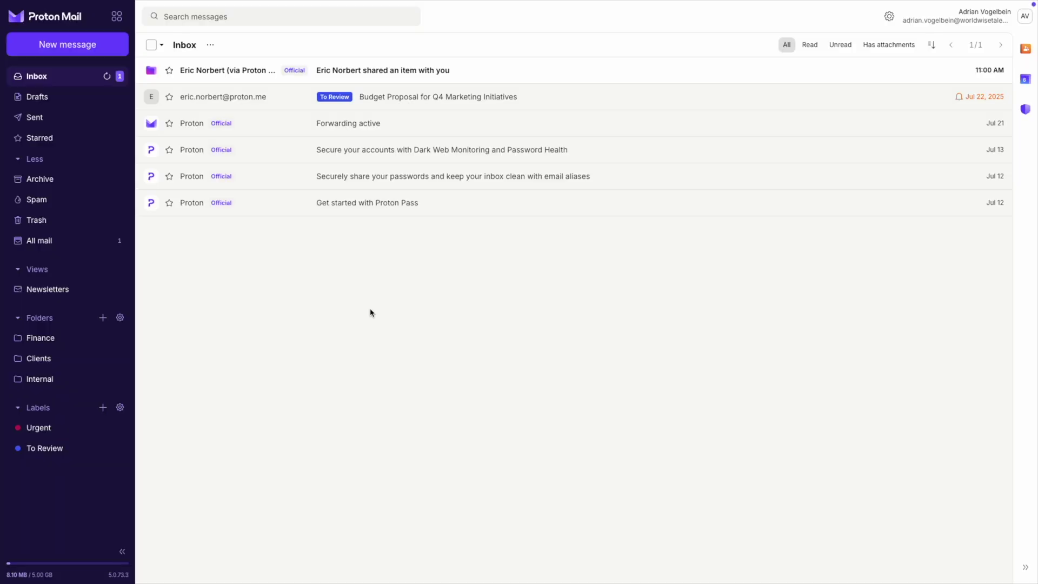
pyautogui.click(376, 72)
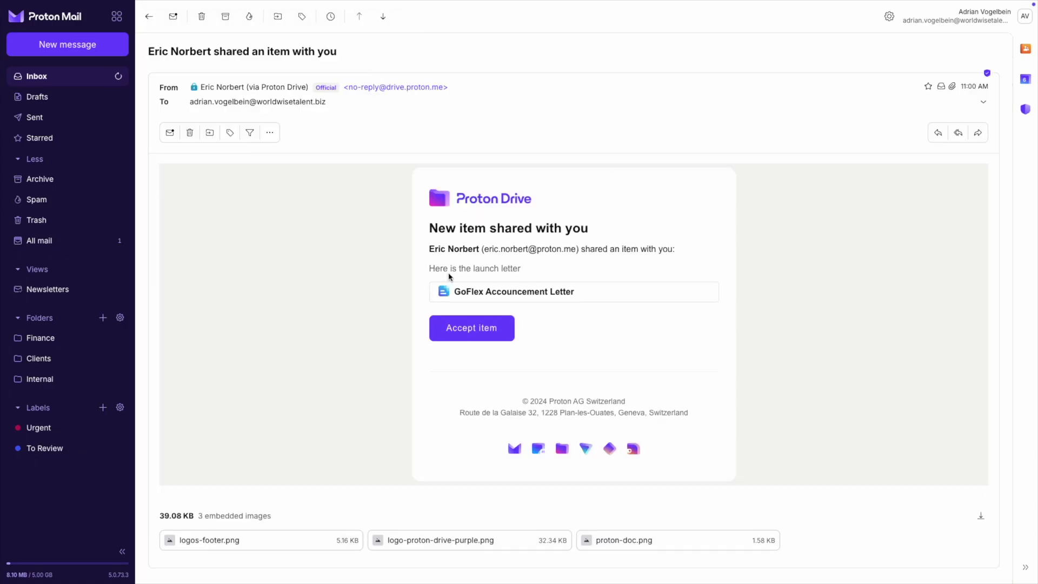
# Accept the shared GoFlex letter and sign in as the collaborator with the account password.
pyautogui.click(484, 329)
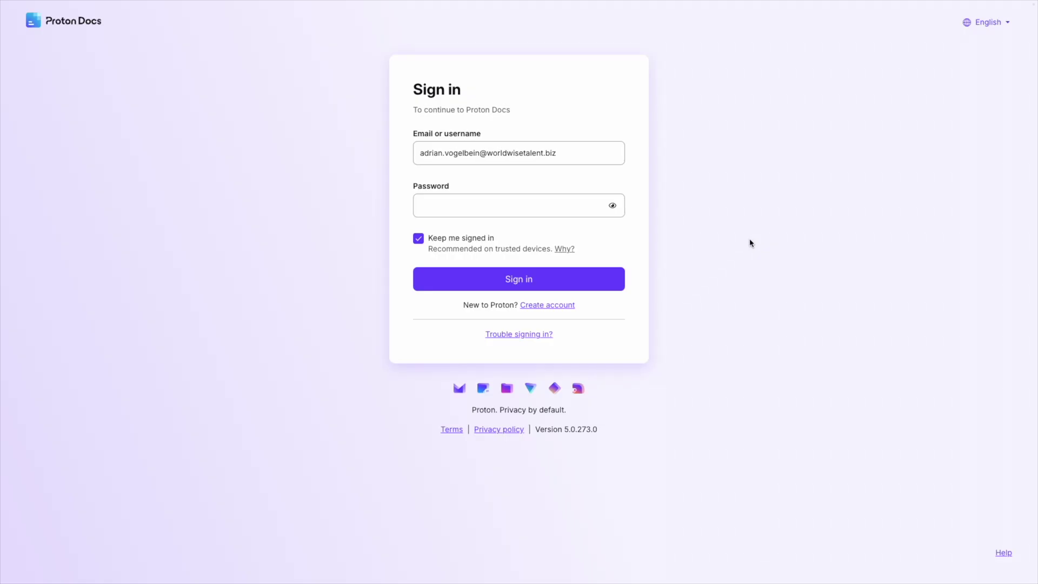
pyautogui.click(468, 212)
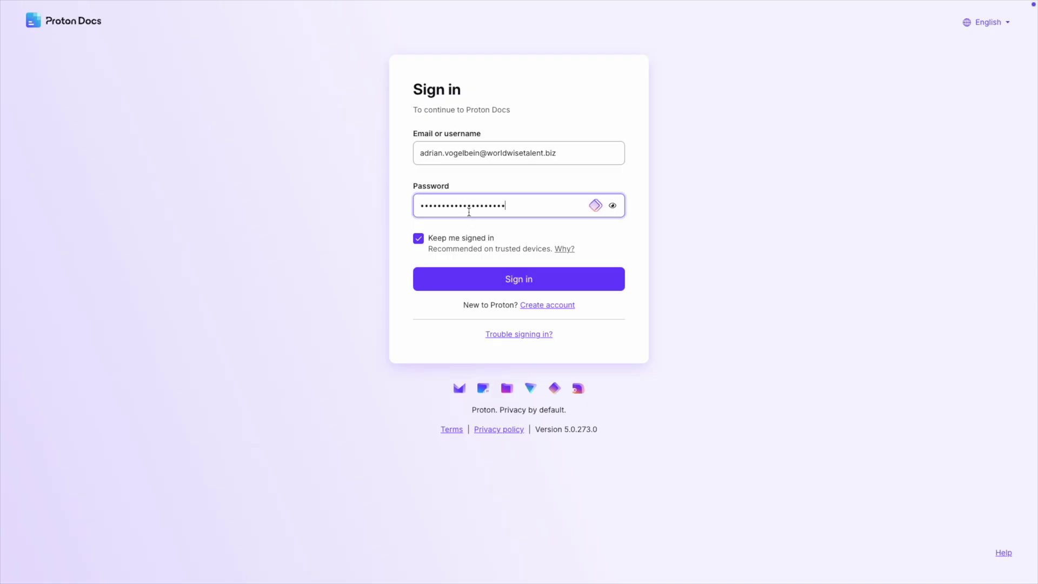
pyautogui.click(506, 278)
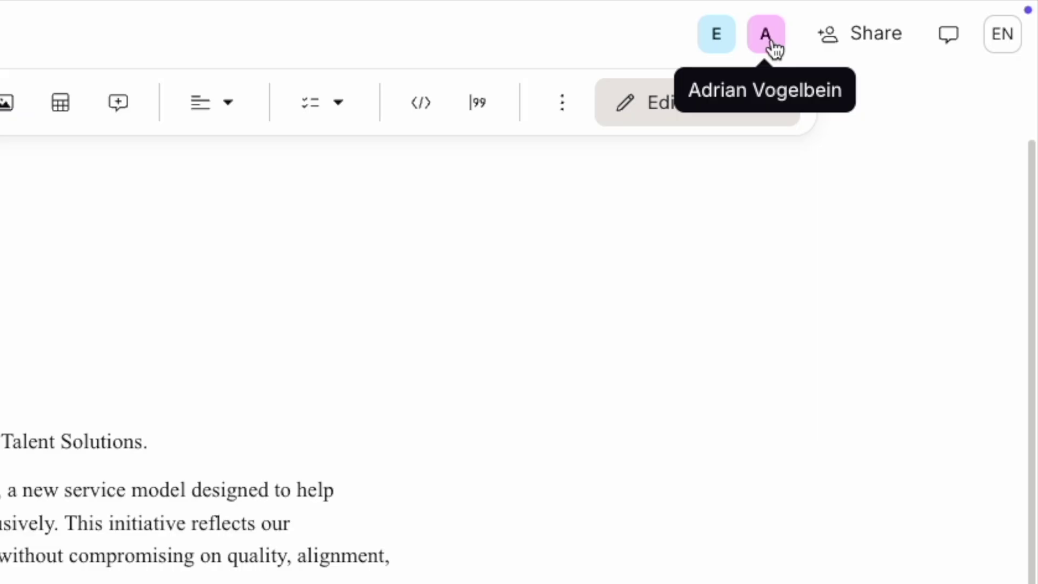
# Switch to Suggesting mode and replace 'evolutio n' with 'development'.
pyautogui.scroll(-1, 534, 128)
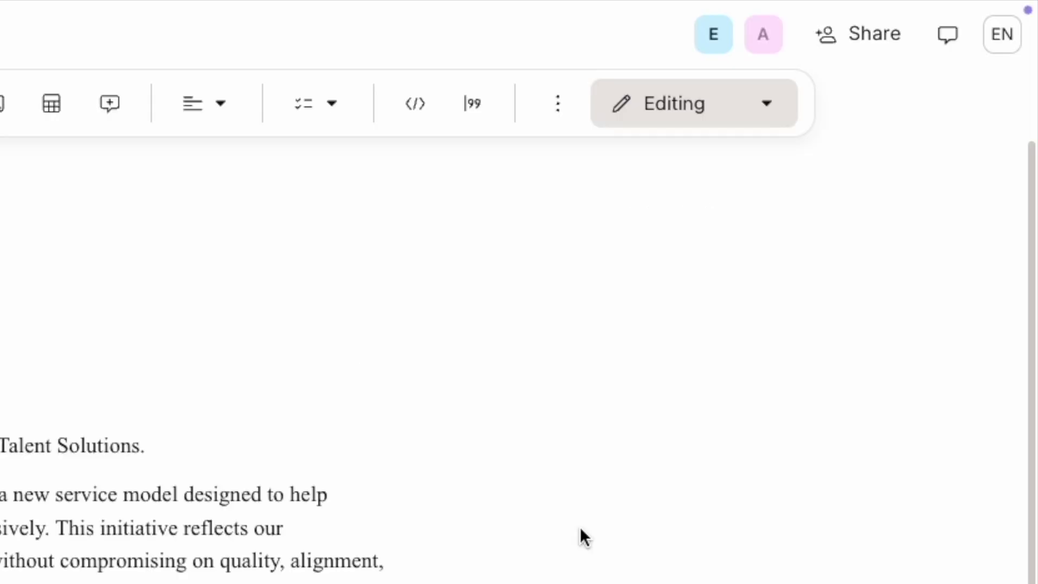
pyautogui.click(776, 122)
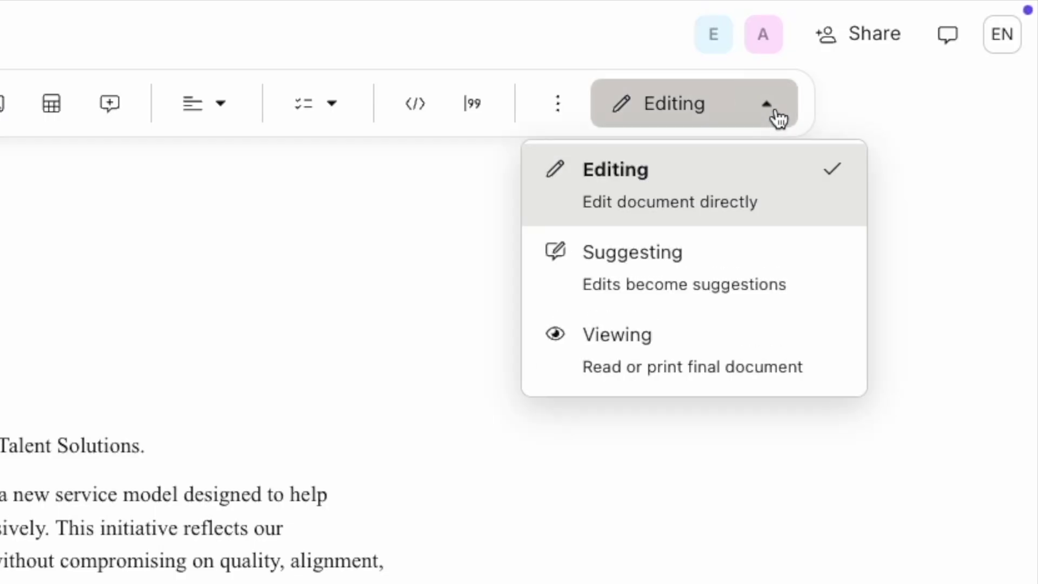
pyautogui.click(709, 268)
pyautogui.moveTo(368, 252); pyautogui.dragTo(319, 253)
pyautogui.write('developmentevolutio n of World Wise')
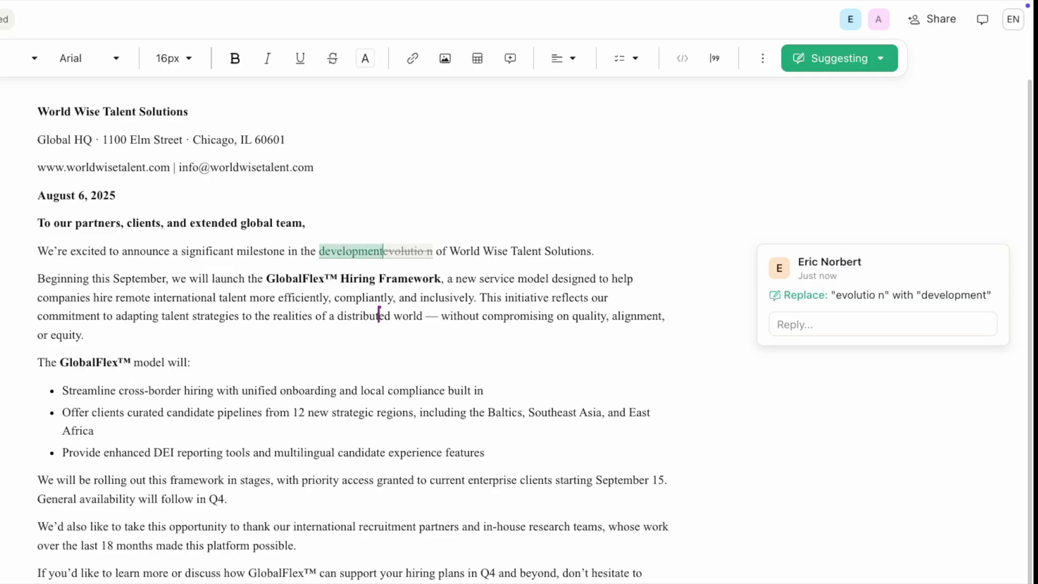
# Select '12 new strategic regions' and begin a comment starting with 'We'.
pyautogui.scroll(-2, 295, 303)
pyautogui.moveTo(293, 303); pyautogui.dragTo(414, 306)
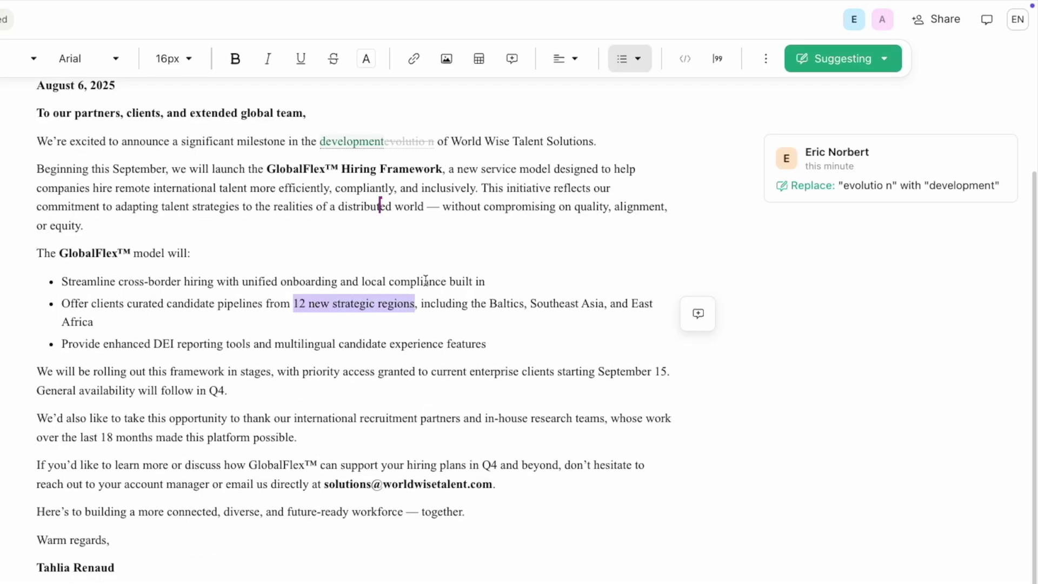
pyautogui.click(697, 313)
pyautogui.write('We')
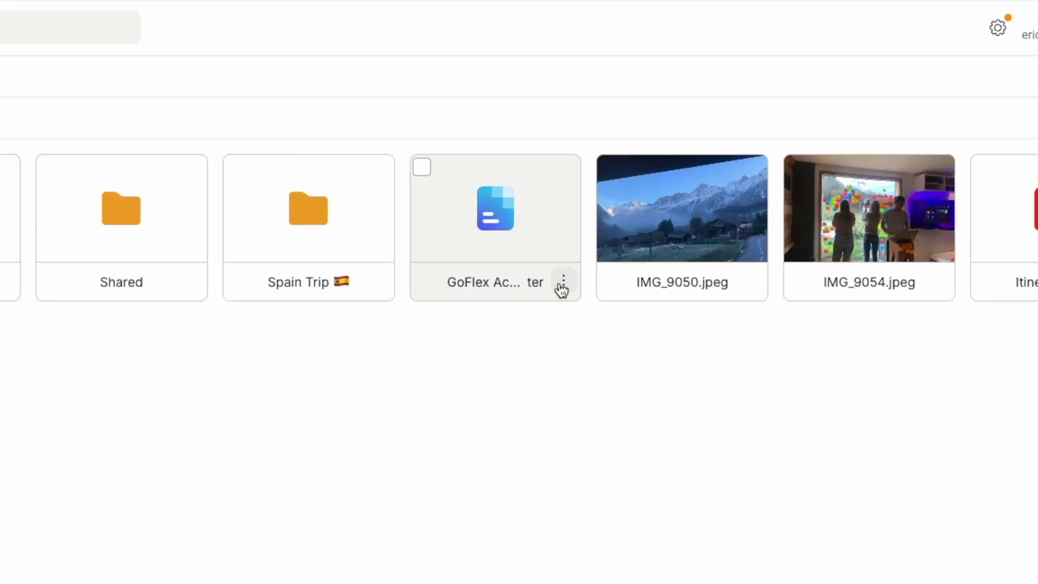
# Open the GoFlex letter's share settings and check the collaborator's Editor role options.
pyautogui.click(565, 287)
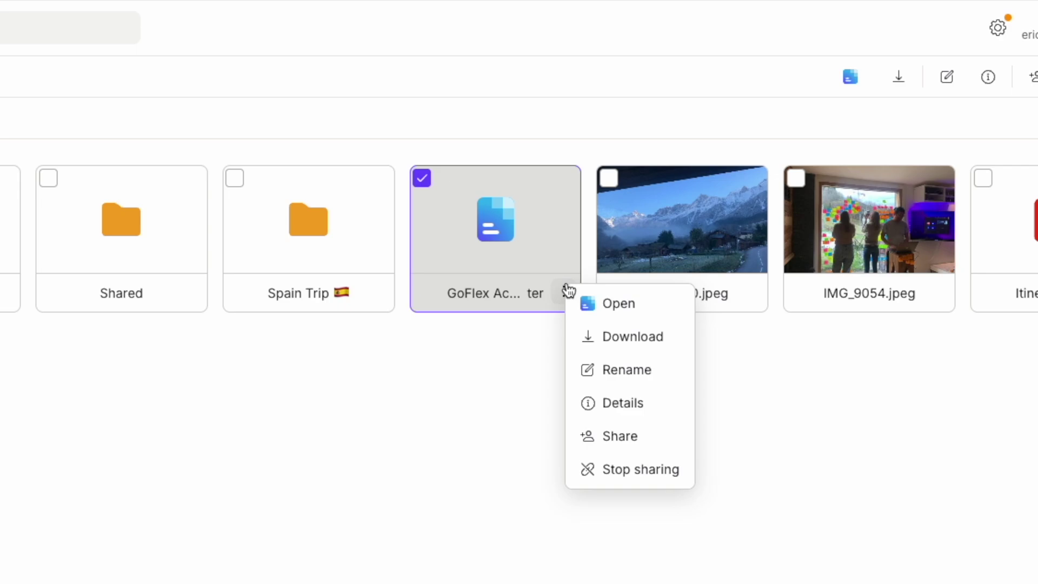
pyautogui.click(614, 436)
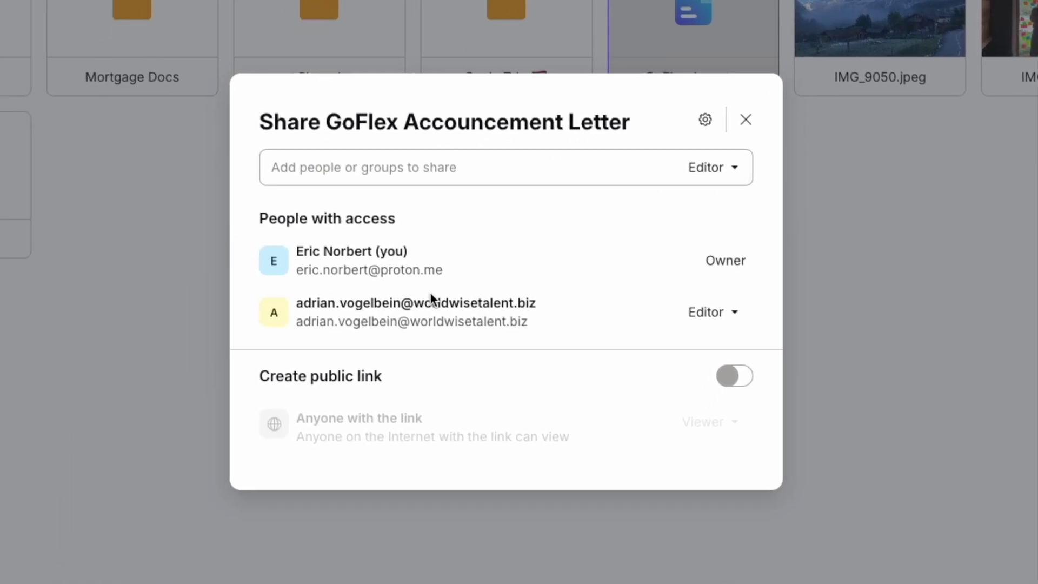
pyautogui.click(711, 322)
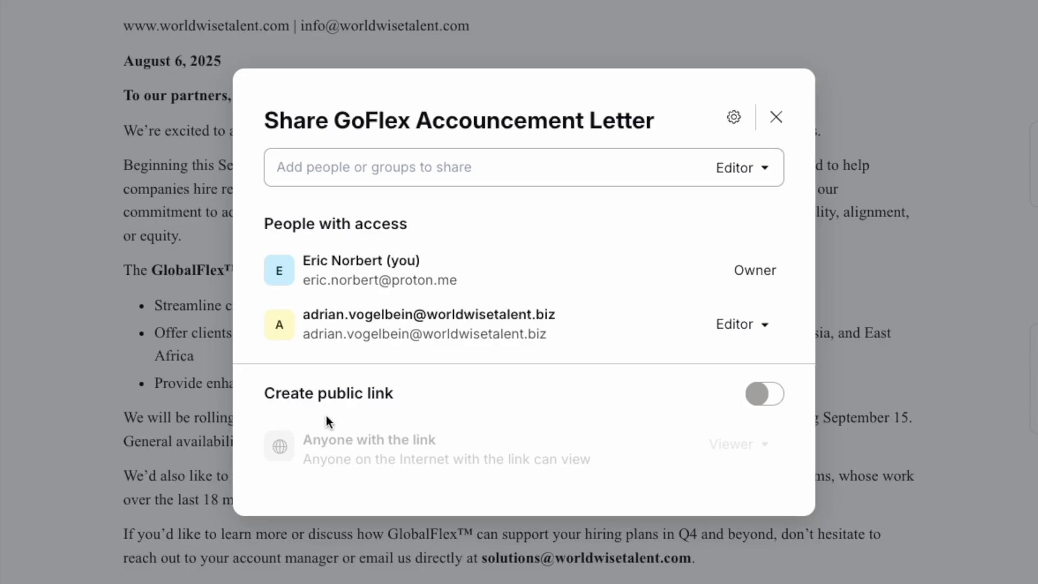
# Create a view-only public link for the letter.
pyautogui.click(761, 396)
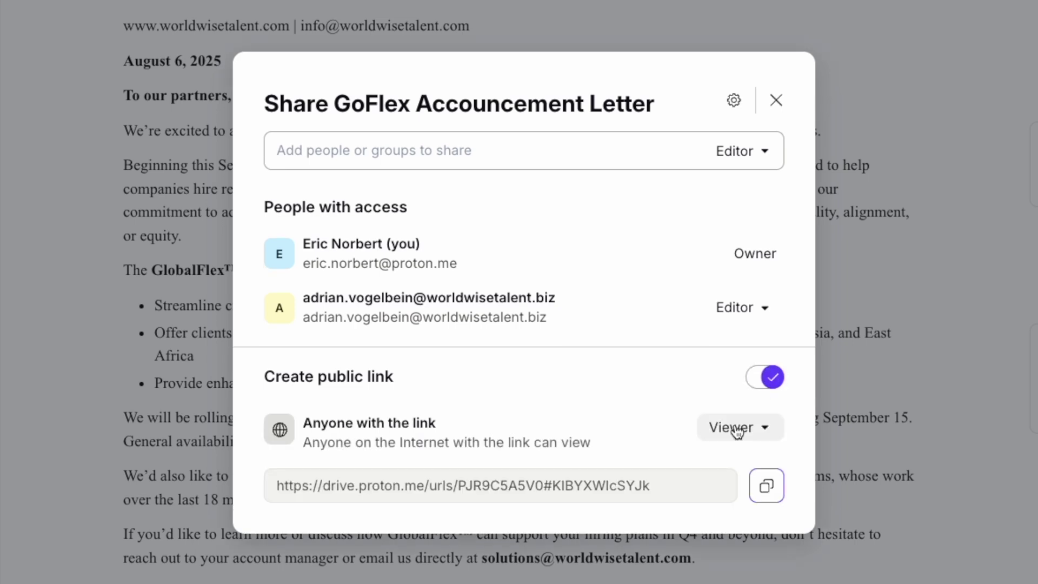
pyautogui.click(736, 428)
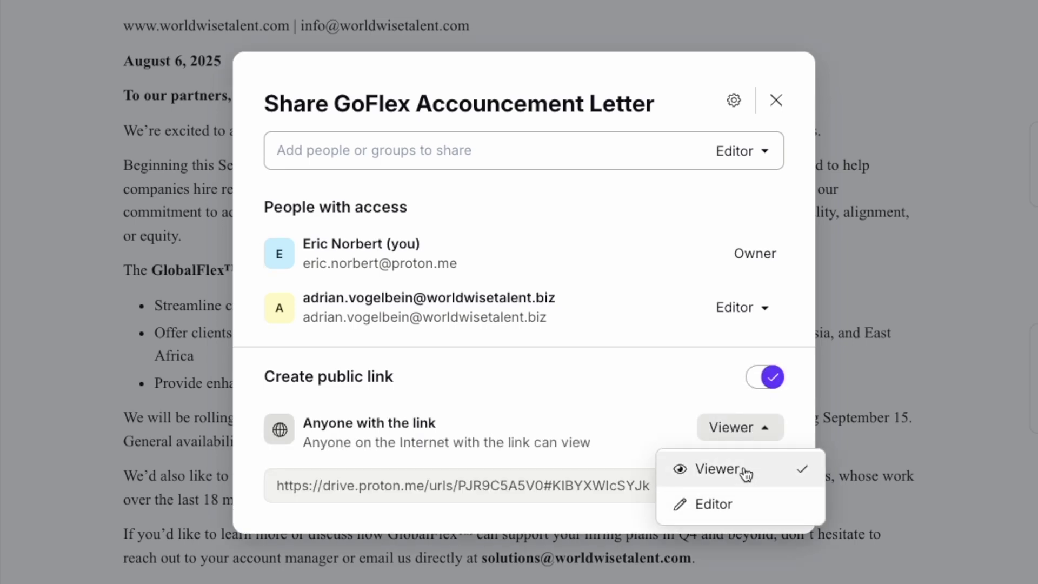
pyautogui.click(643, 400)
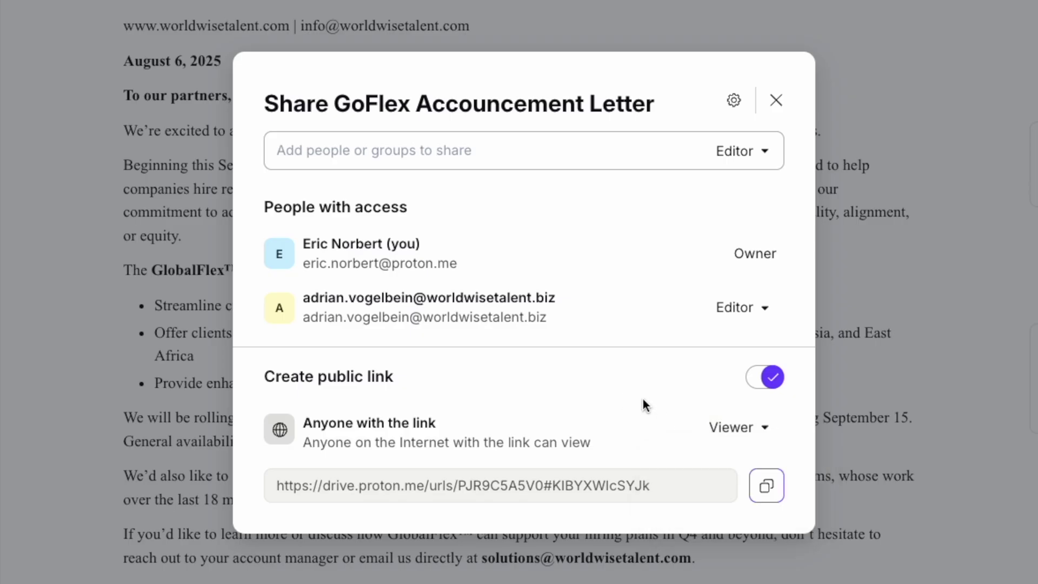
# Set the public link to expire on Aug 8, 2025 and turn on password protection.
pyautogui.click(733, 100)
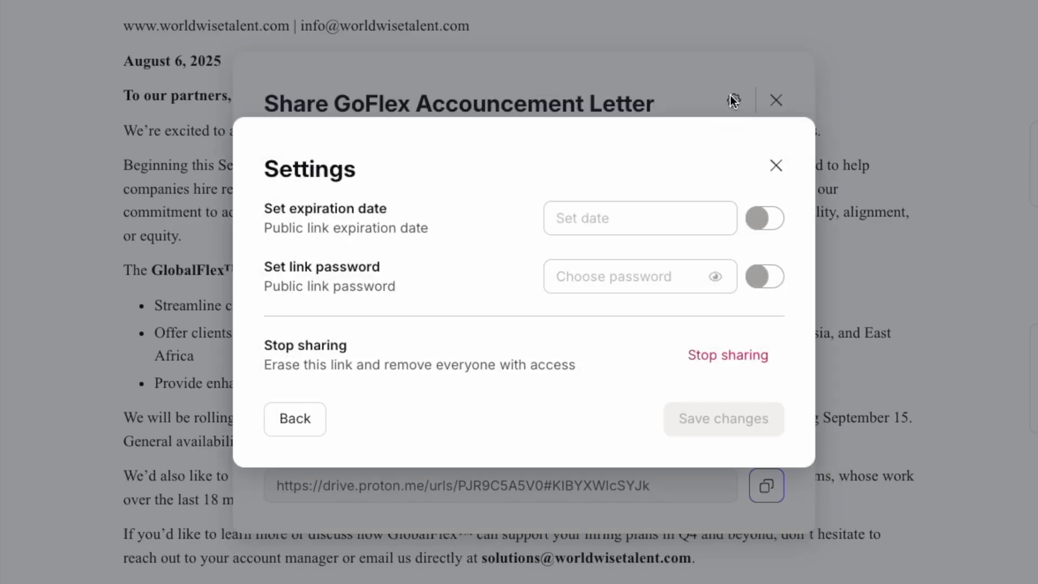
pyautogui.click(762, 219)
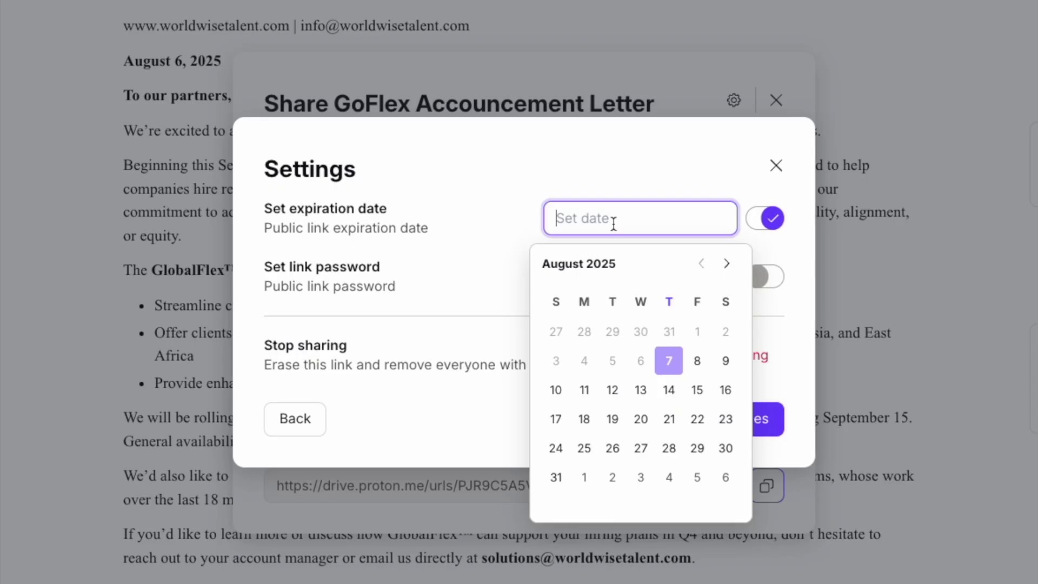
pyautogui.click(696, 360)
pyautogui.click(764, 276)
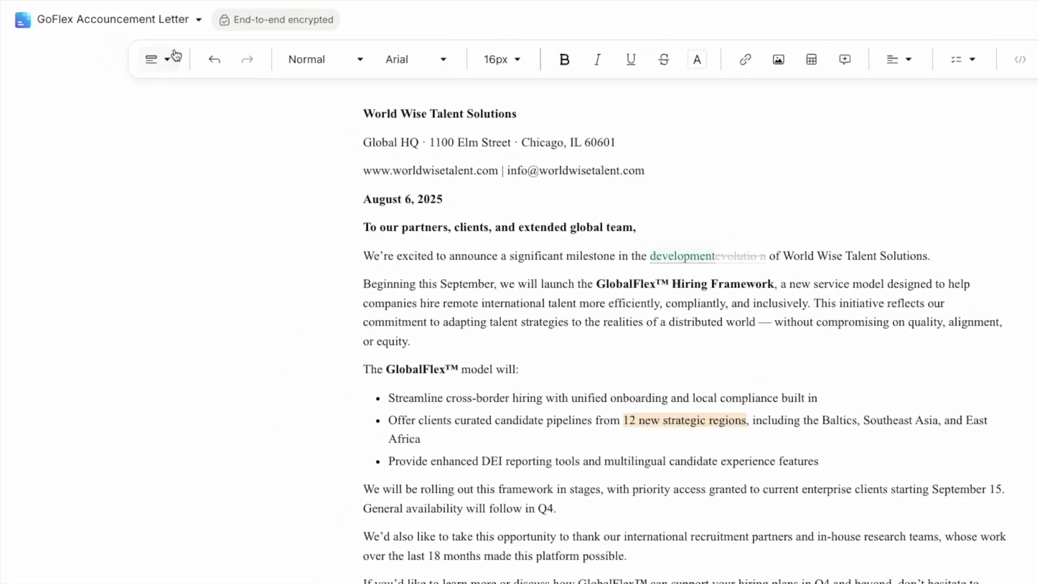
# Open the letter's version history and view the 1:28 PM and 1:27 PM versions.
pyautogui.click(244, 35)
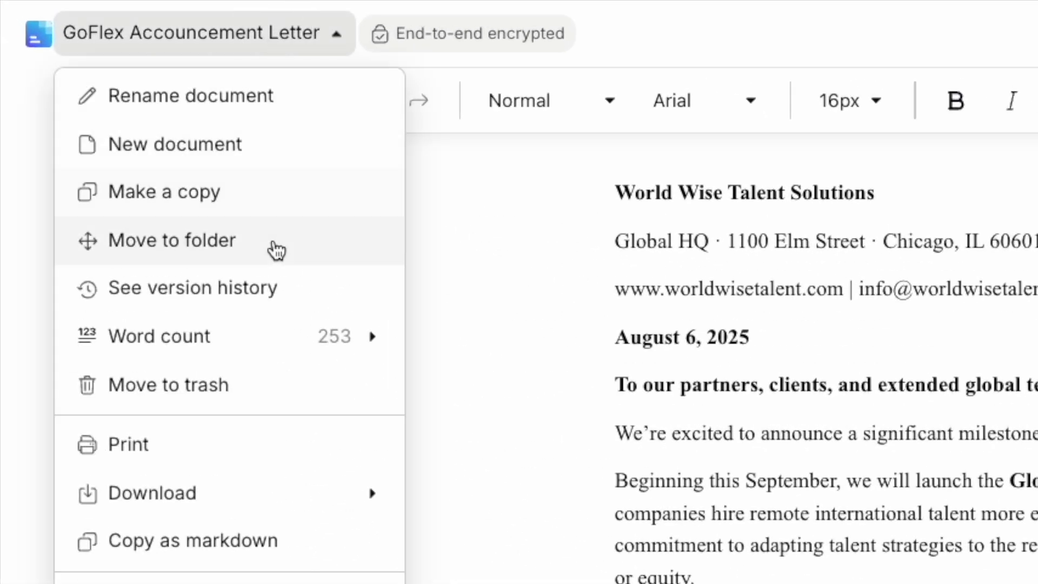
pyautogui.click(274, 292)
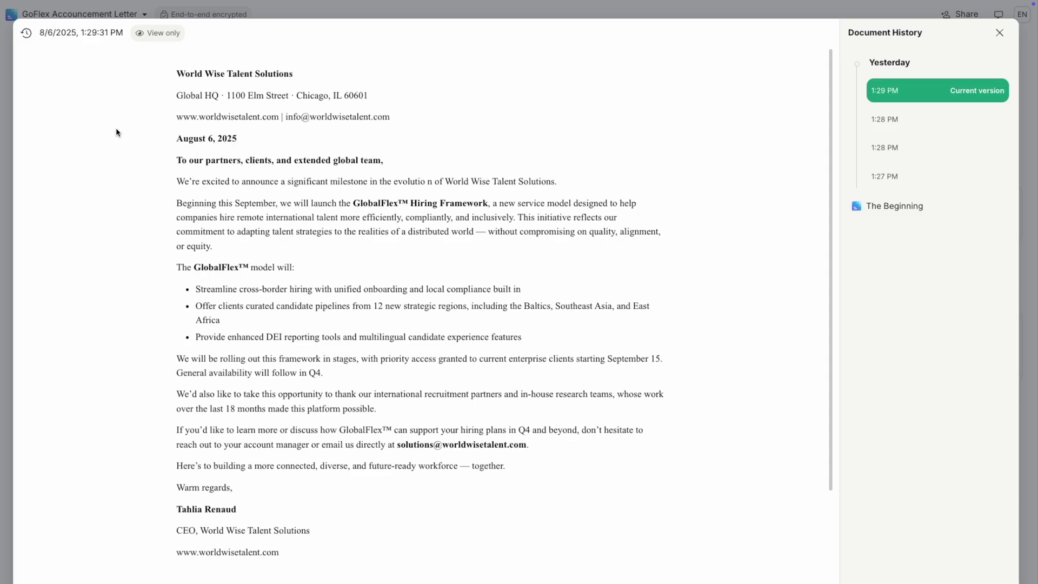
pyautogui.click(924, 126)
pyautogui.click(928, 176)
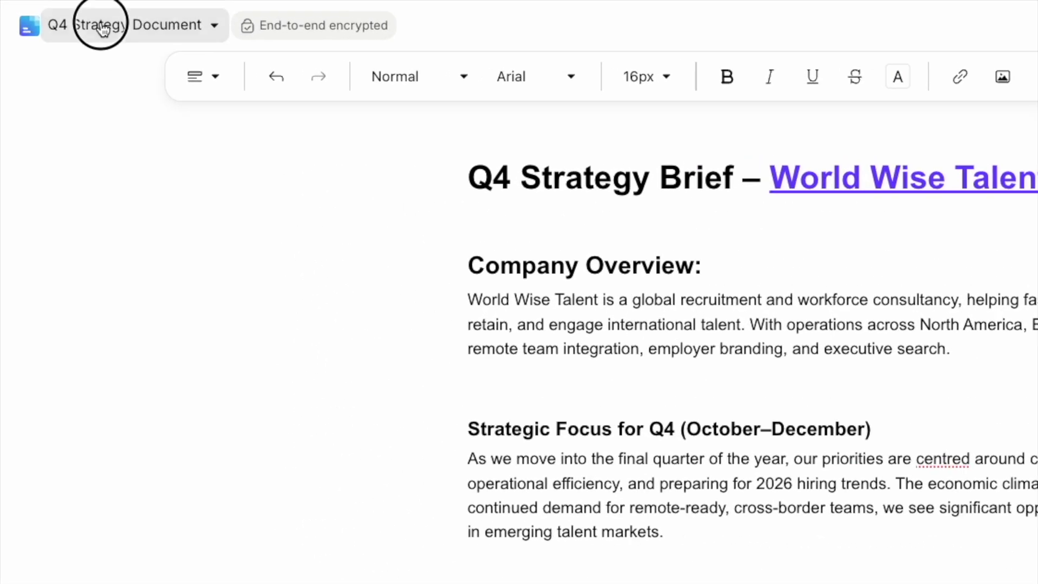
# Show the download formats for the Q4 Strategy Document: .docx, .html, plain text, Markdown, PDF.
pyautogui.click(103, 27)
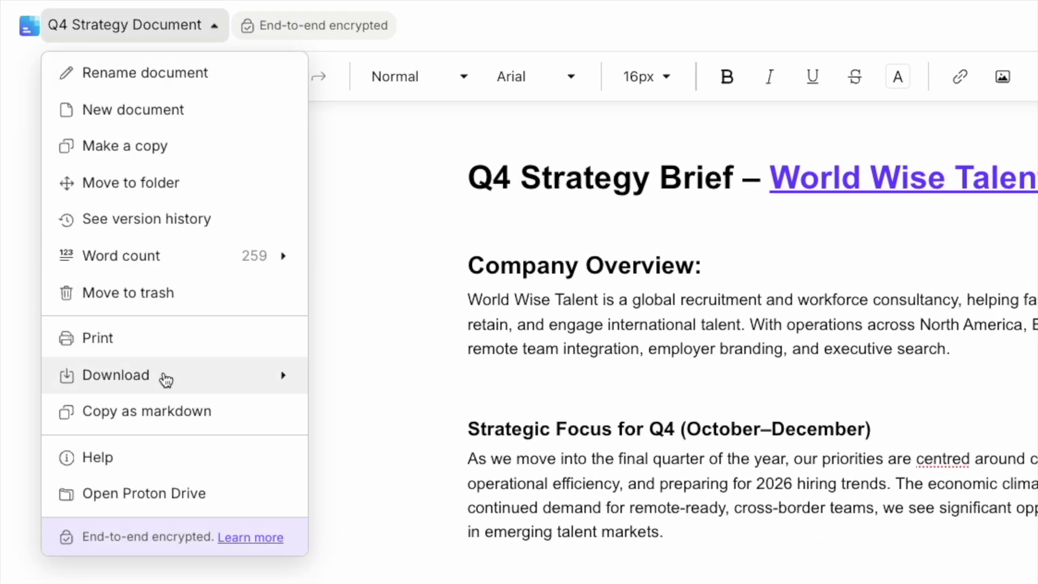
pyautogui.moveTo(165, 380)
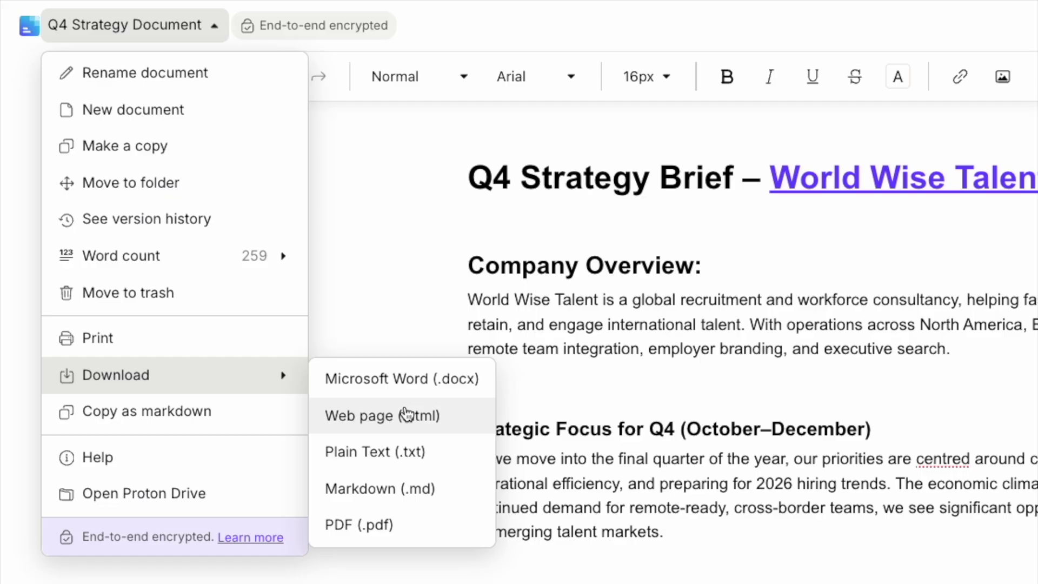